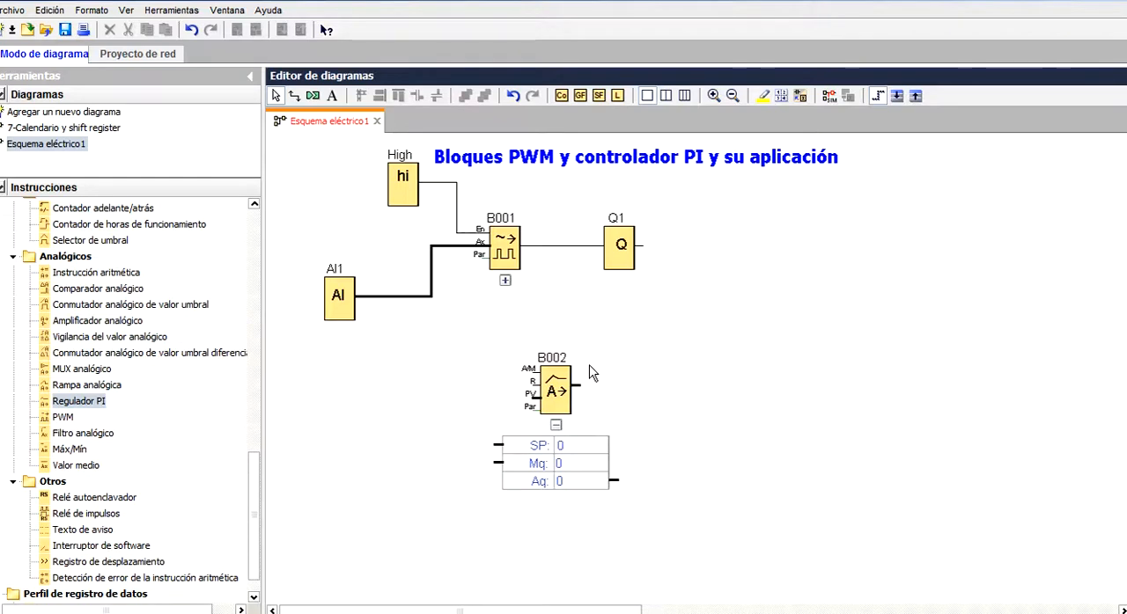
# Move the PI controller block B002 slightly to the right on the diagram
pyautogui.moveTo(562, 393); pyautogui.dragTo(602, 396)
pyautogui.click(672, 381)
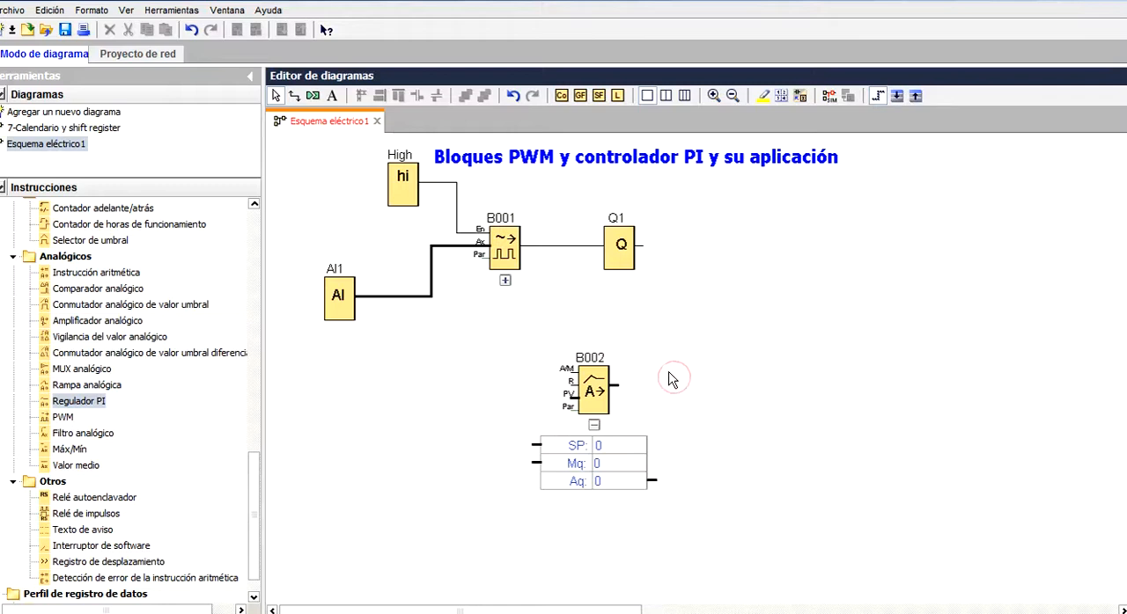
# Place a second analog input to the left of the PI controller and try to wire it to the controller's SP input
pyautogui.moveTo(257, 475); pyautogui.dragTo(267, 240)
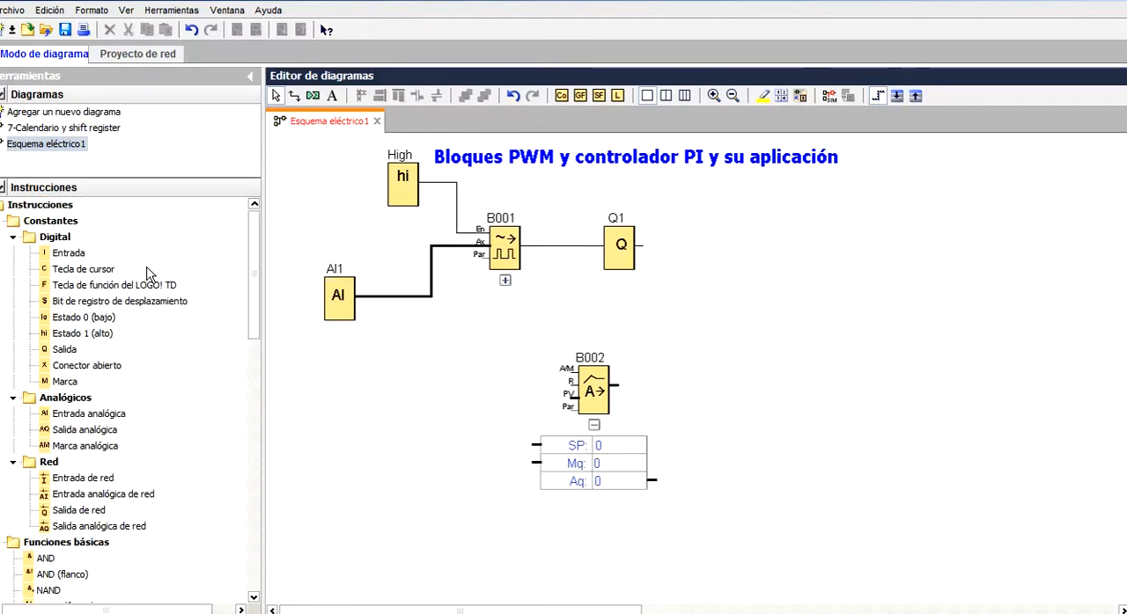
pyautogui.moveTo(78, 413); pyautogui.dragTo(337, 437)
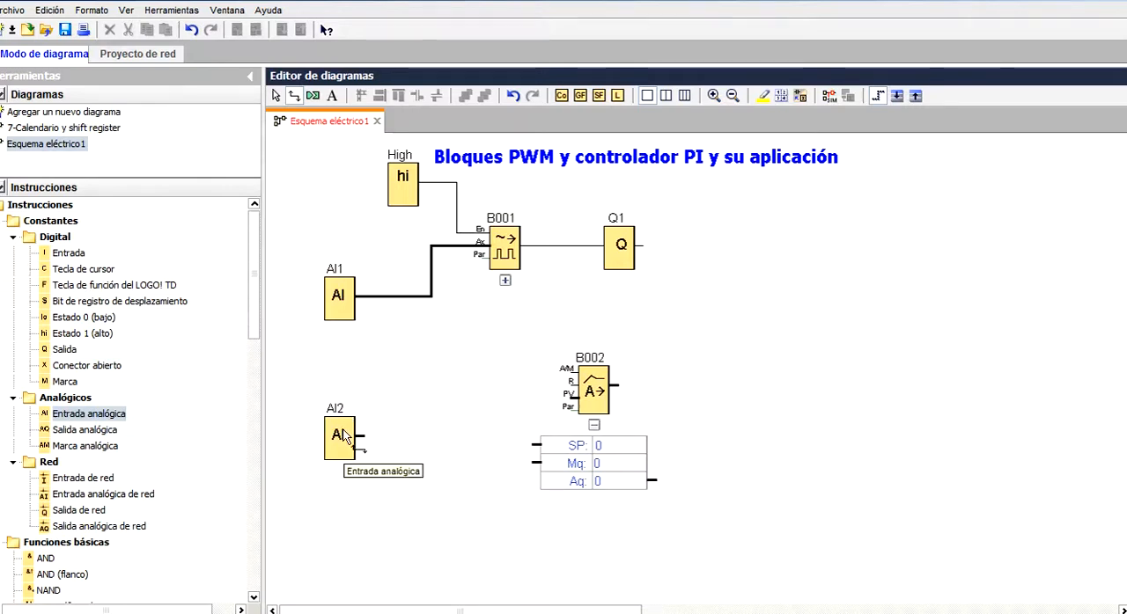
pyautogui.moveTo(367, 442); pyautogui.dragTo(528, 447)
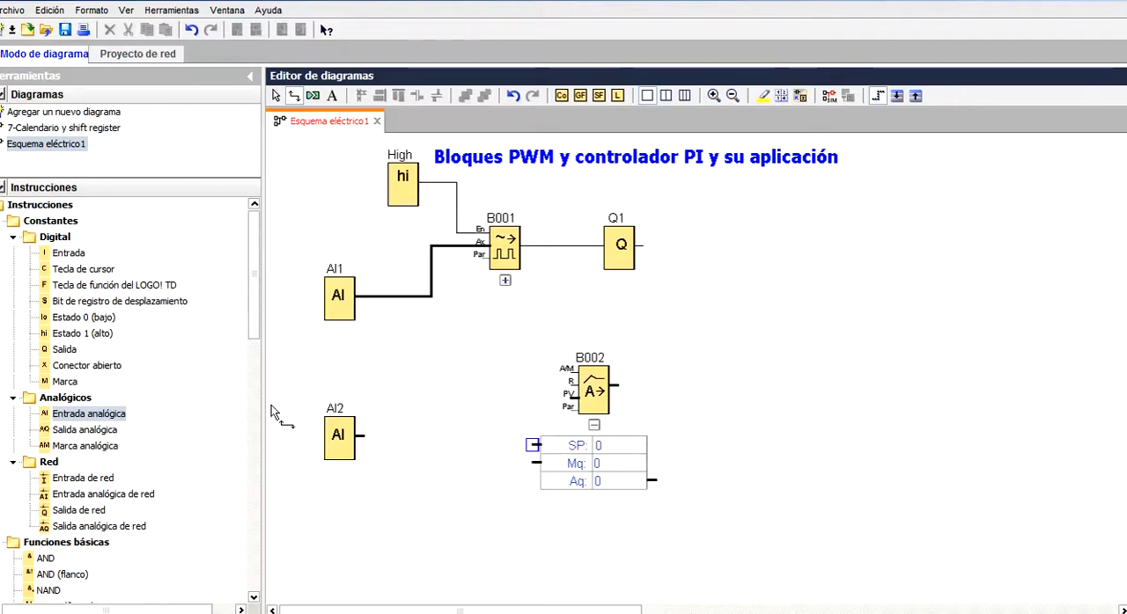
# Insert an analog threshold switch fed by AI2, and wire the Ax row of its expanded parameter table to the PI controller's SP input
pyautogui.moveTo(261, 334); pyautogui.dragTo(263, 523)
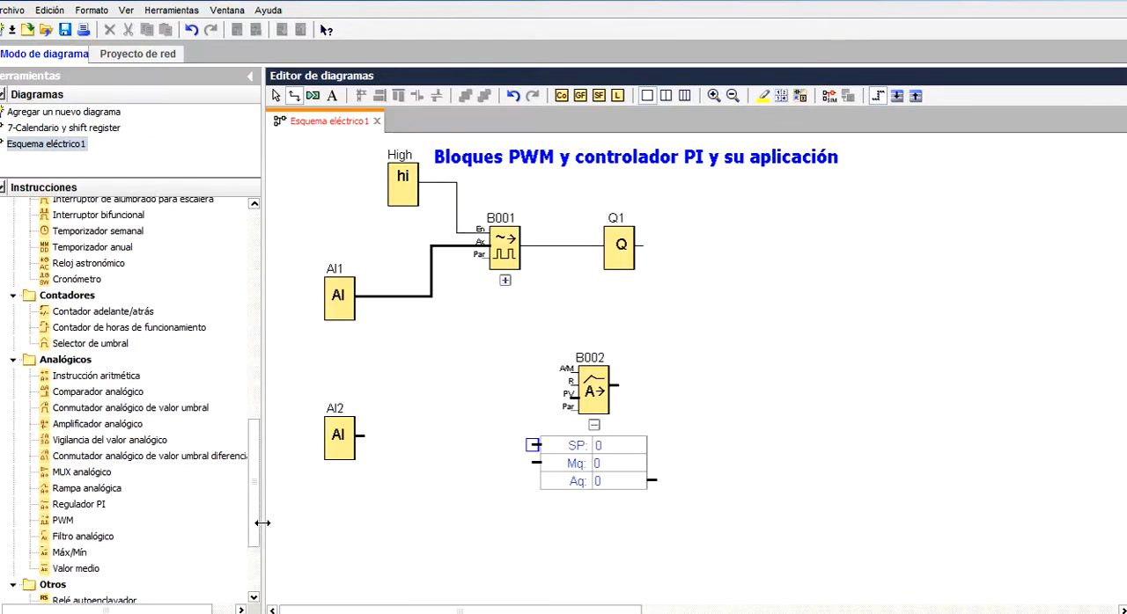
pyautogui.click(104, 409)
pyautogui.click(426, 459)
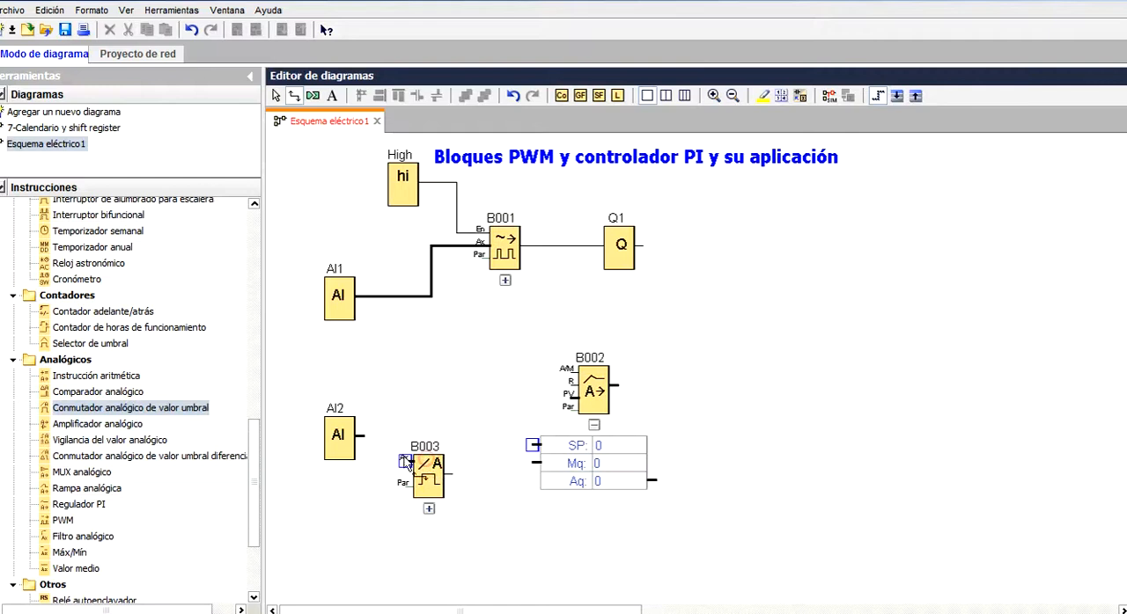
pyautogui.moveTo(364, 440); pyautogui.dragTo(402, 461)
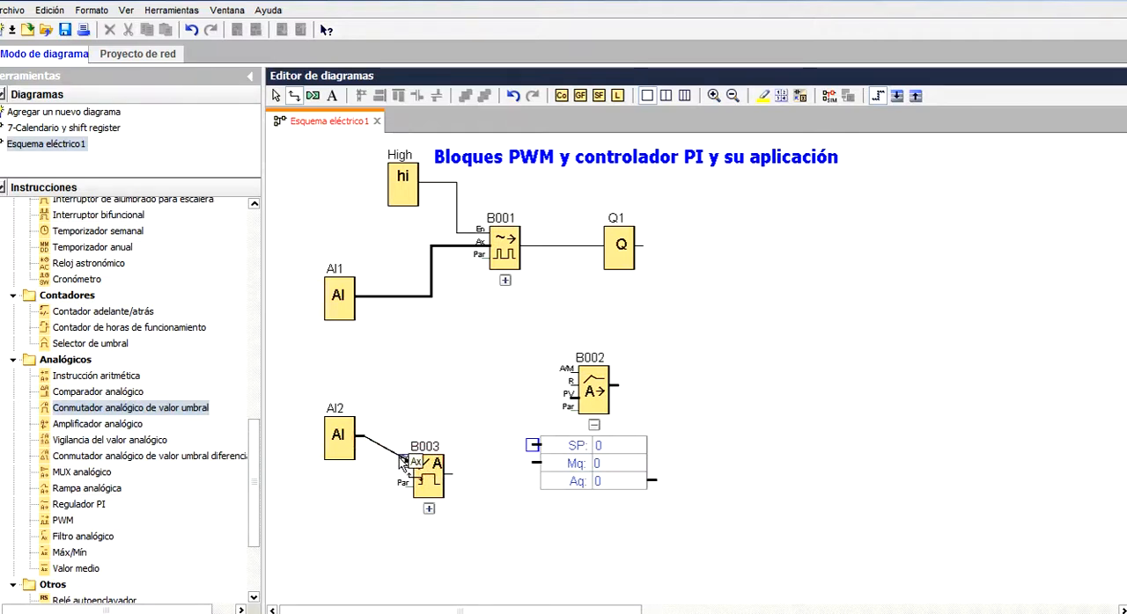
pyautogui.click(429, 510)
pyautogui.moveTo(487, 566); pyautogui.dragTo(532, 446)
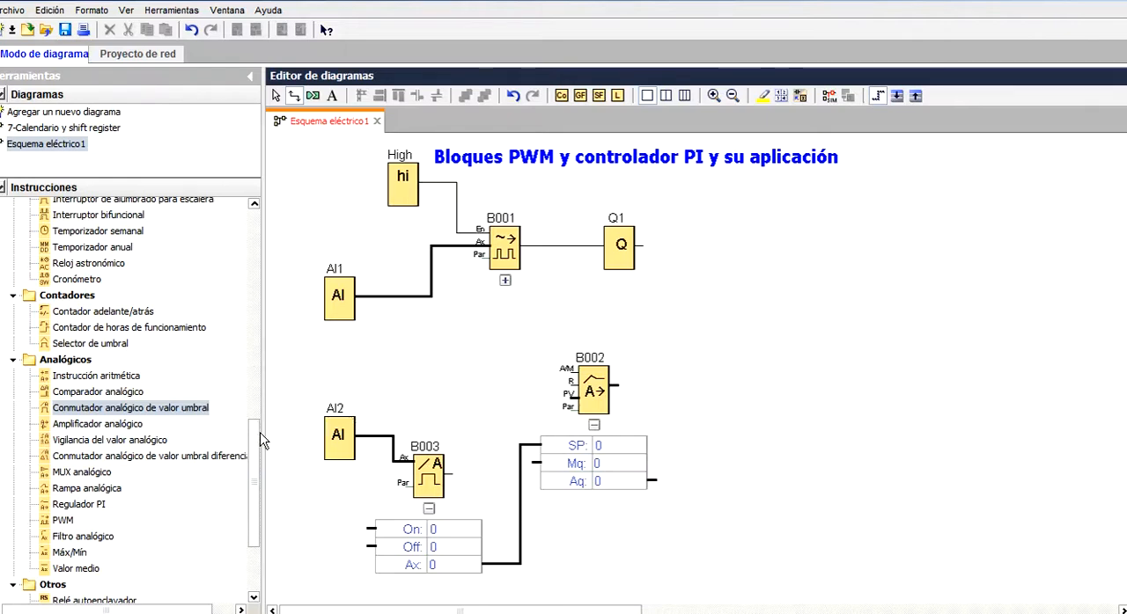
# Add a digital input wired to the PI controller's A/M input and position it above and to the left of the controller
pyautogui.scroll(15, 257, 440)
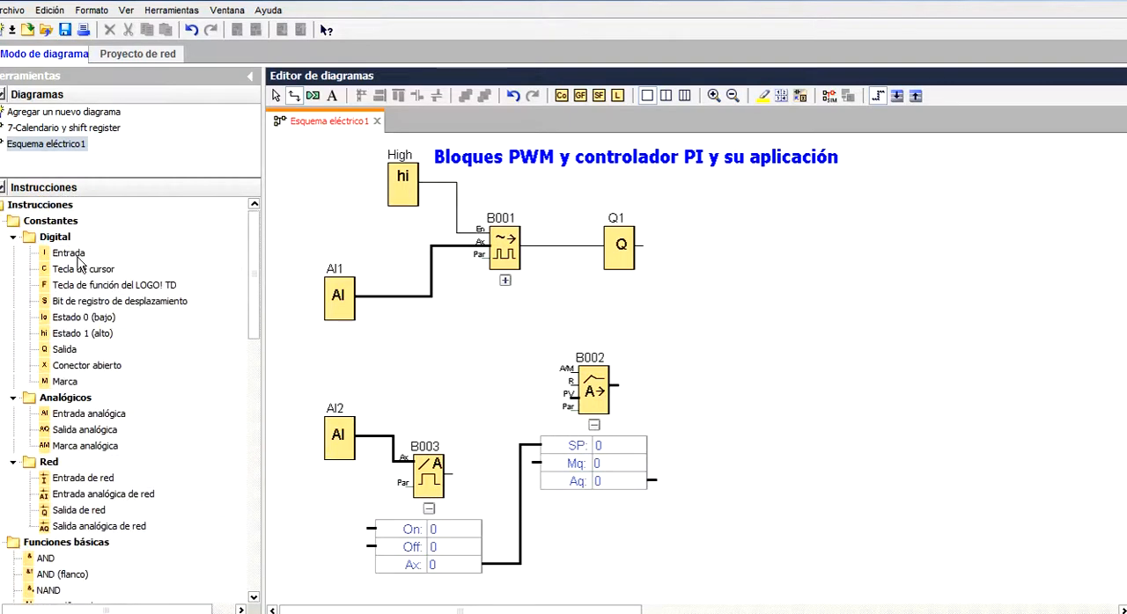
pyautogui.click(75, 256)
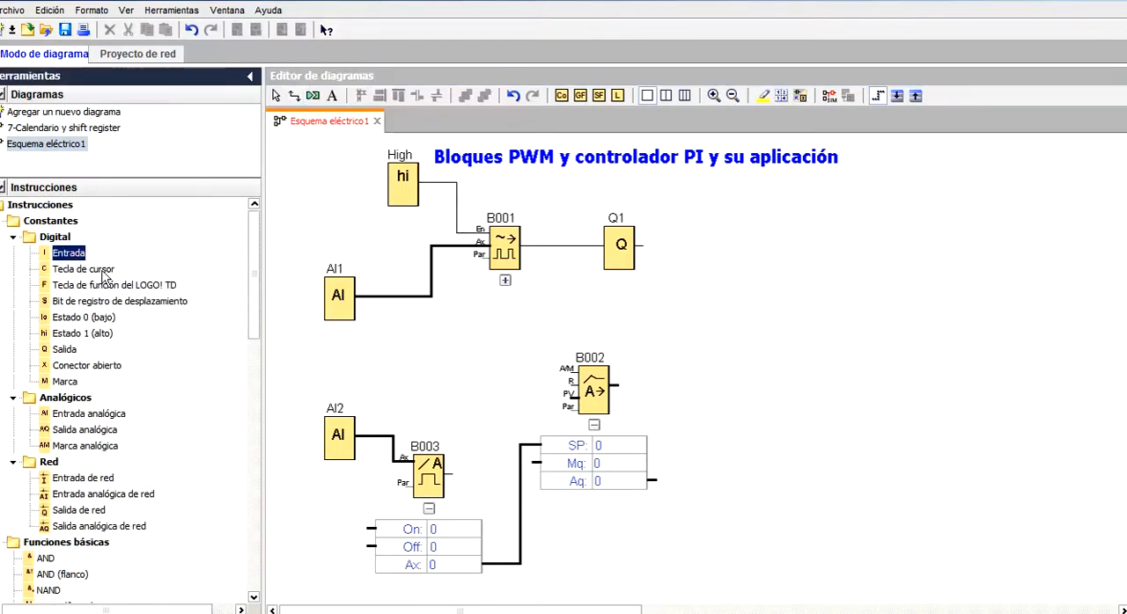
pyautogui.click(419, 367)
pyautogui.moveTo(422, 381)
pyautogui.mouseDown()
pyautogui.moveTo(433, 358)
pyautogui.moveTo(584, 382)
pyautogui.moveTo(568, 370)
pyautogui.mouseUp()
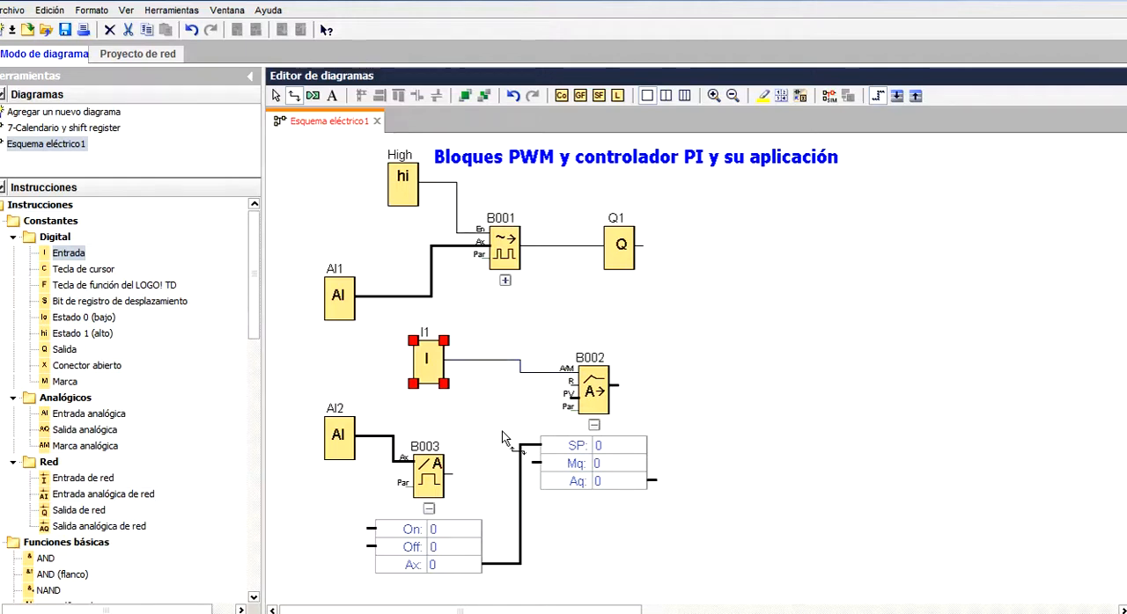
pyautogui.moveTo(429, 368); pyautogui.dragTo(456, 349)
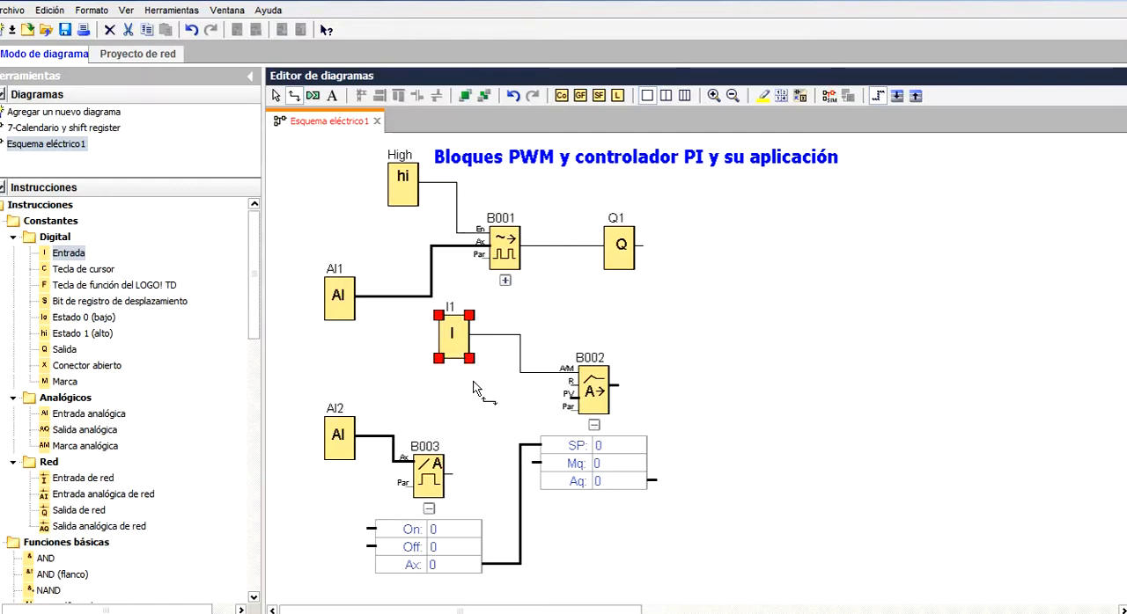
# Align AI2 with the threshold switch, and add a third analog input above it wired to the PI controller's PV input
pyautogui.moveTo(350, 435); pyautogui.dragTo(333, 466)
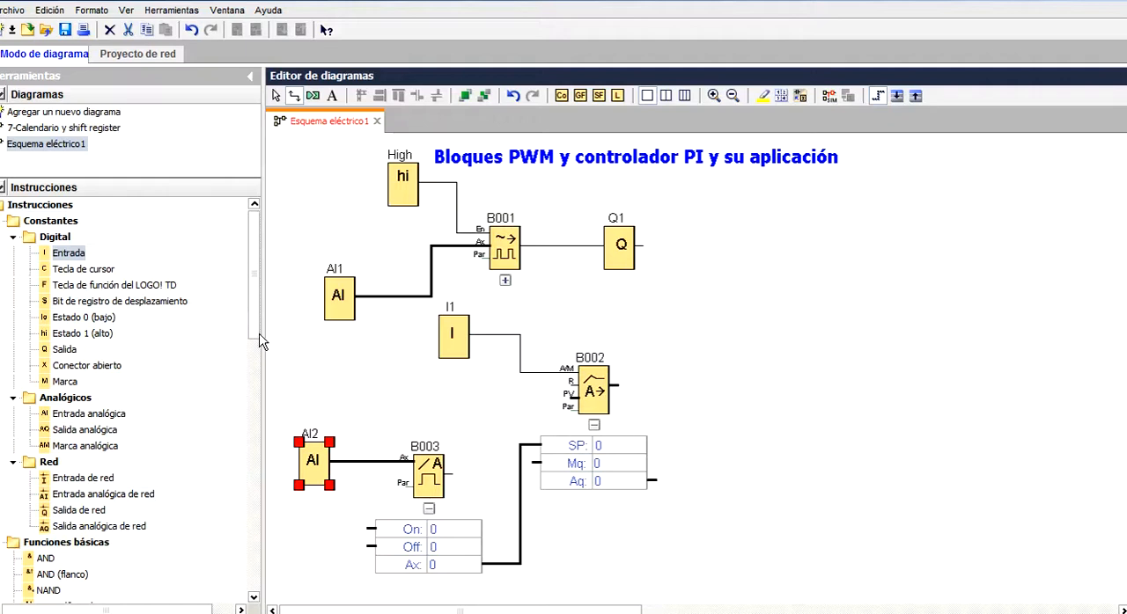
pyautogui.click(119, 414)
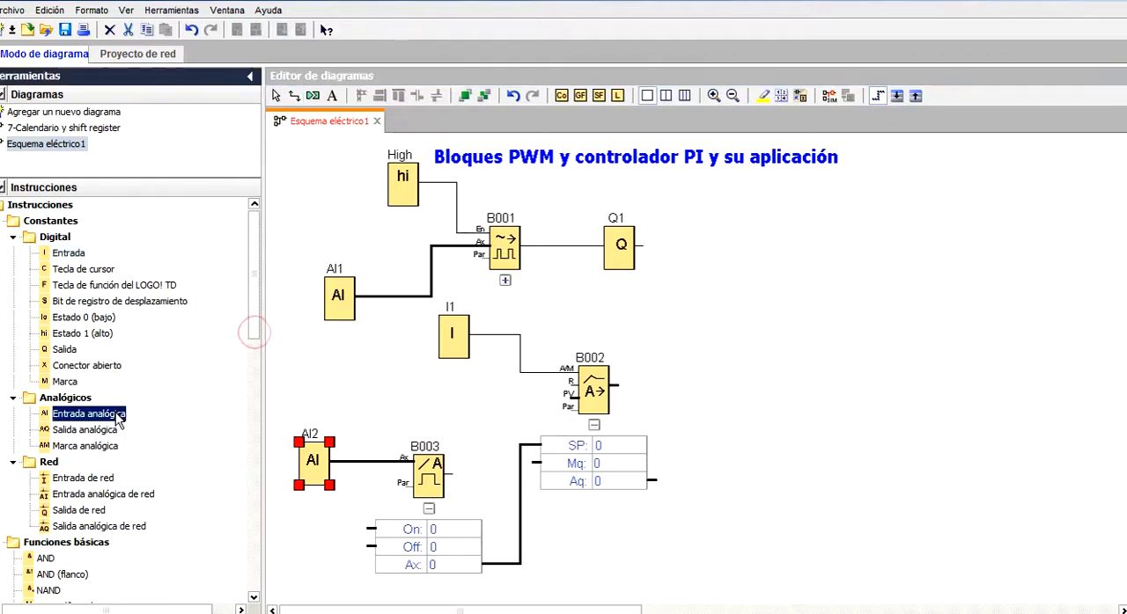
pyautogui.click(316, 374)
pyautogui.moveTo(332, 385); pyautogui.dragTo(571, 396)
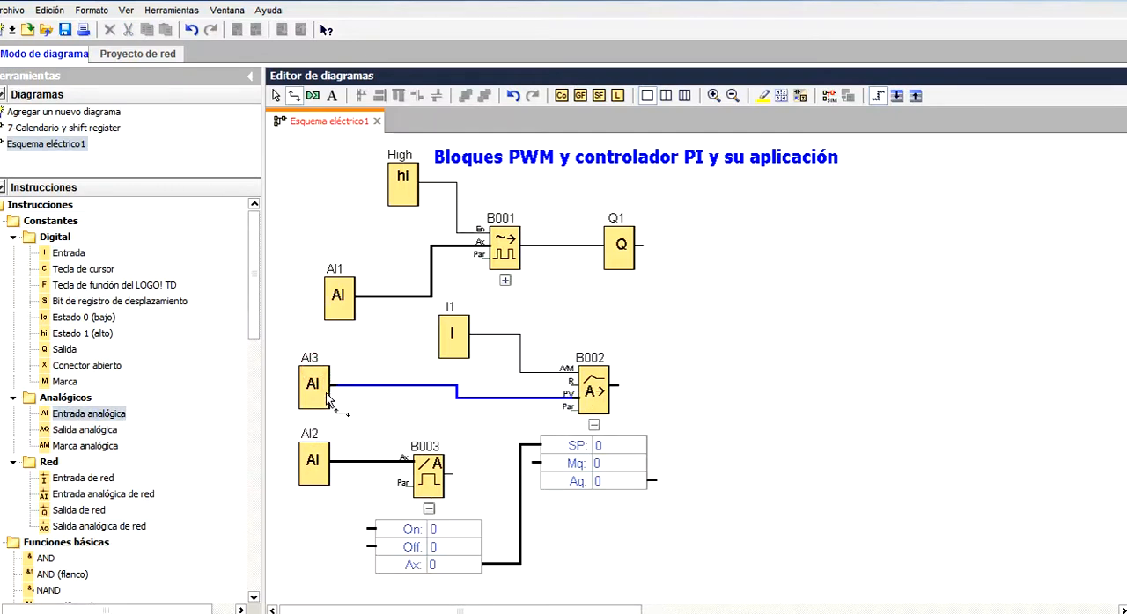
pyautogui.click(355, 420)
# Label analog input AI3 with the comment "Sensor"
pyautogui.click(313, 386)
pyautogui.doubleClick(314, 386)
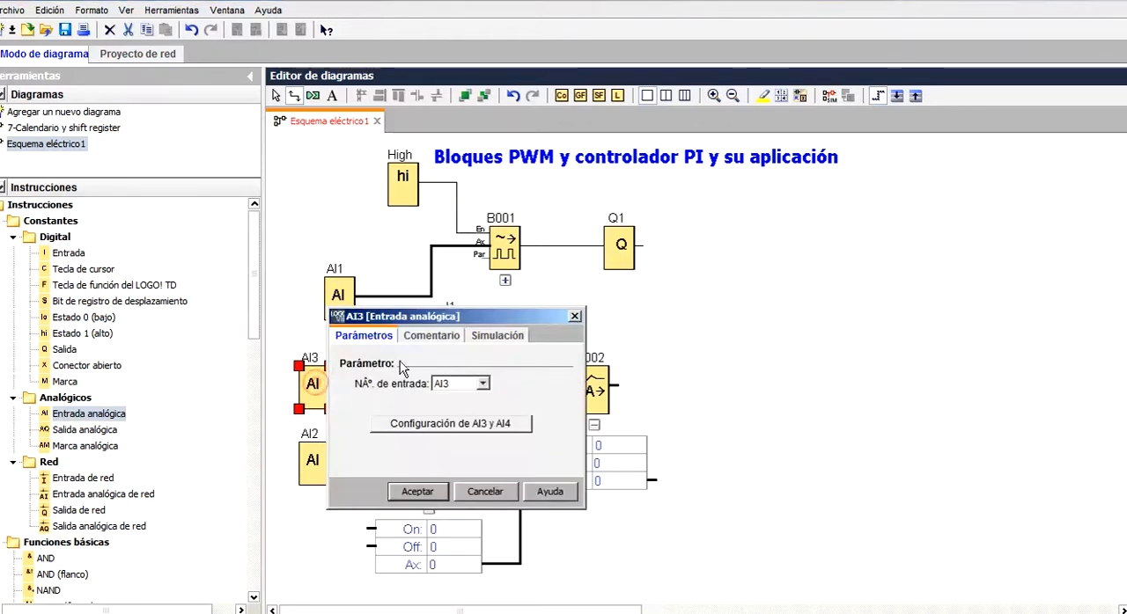
pyautogui.click(431, 336)
pyautogui.write('sor')
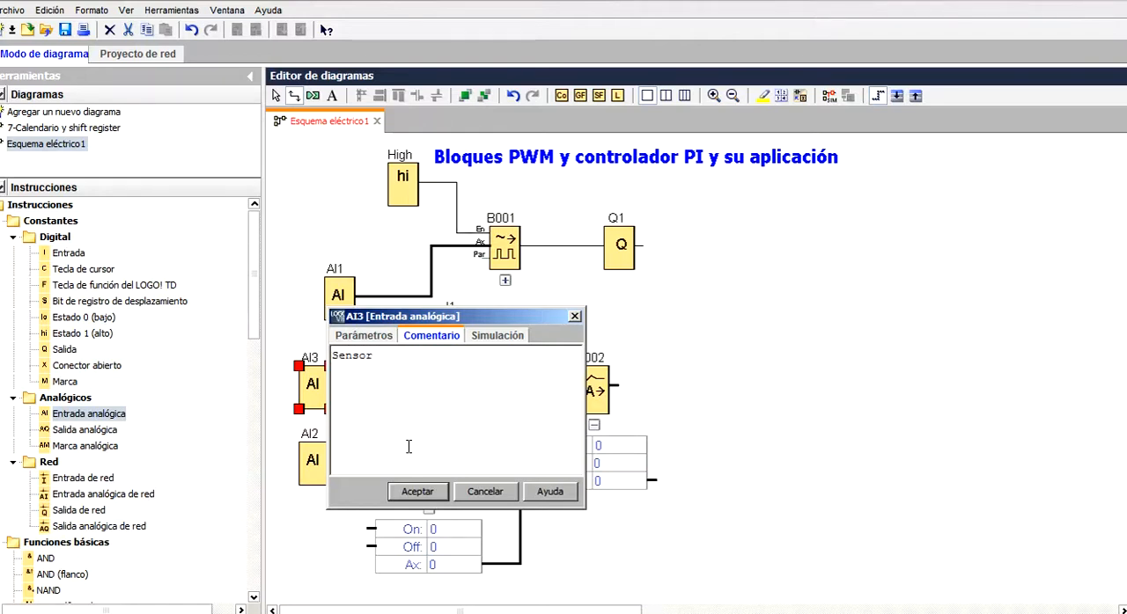
pyautogui.click(416, 491)
# Label analog input AI2 with the comment "SP" and move it slightly down so the label clears AI3
pyautogui.click(308, 467)
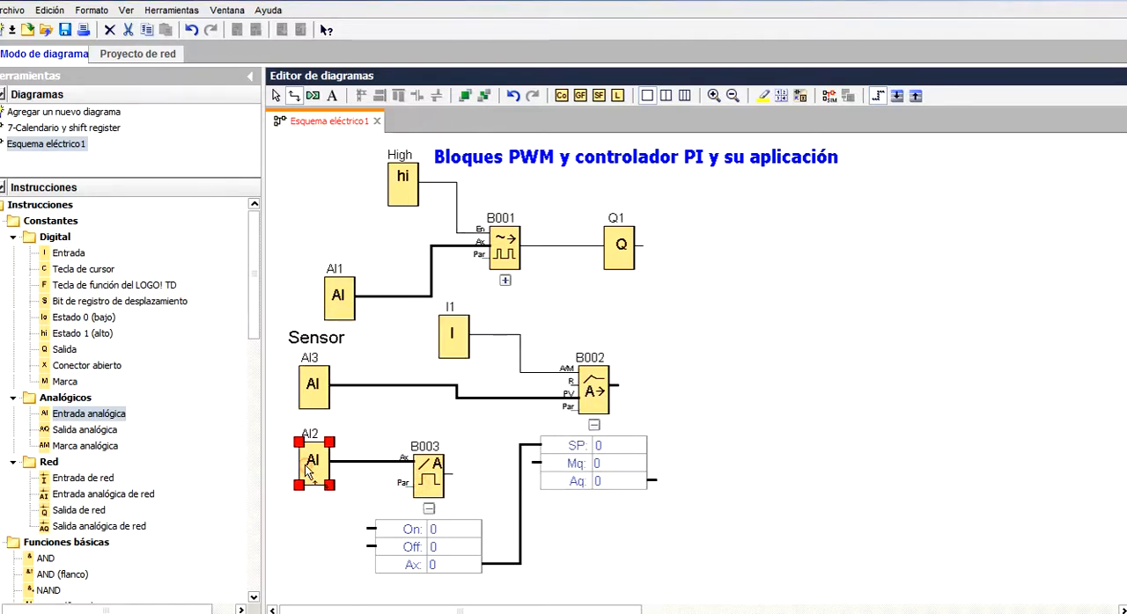
pyautogui.doubleClick(310, 471)
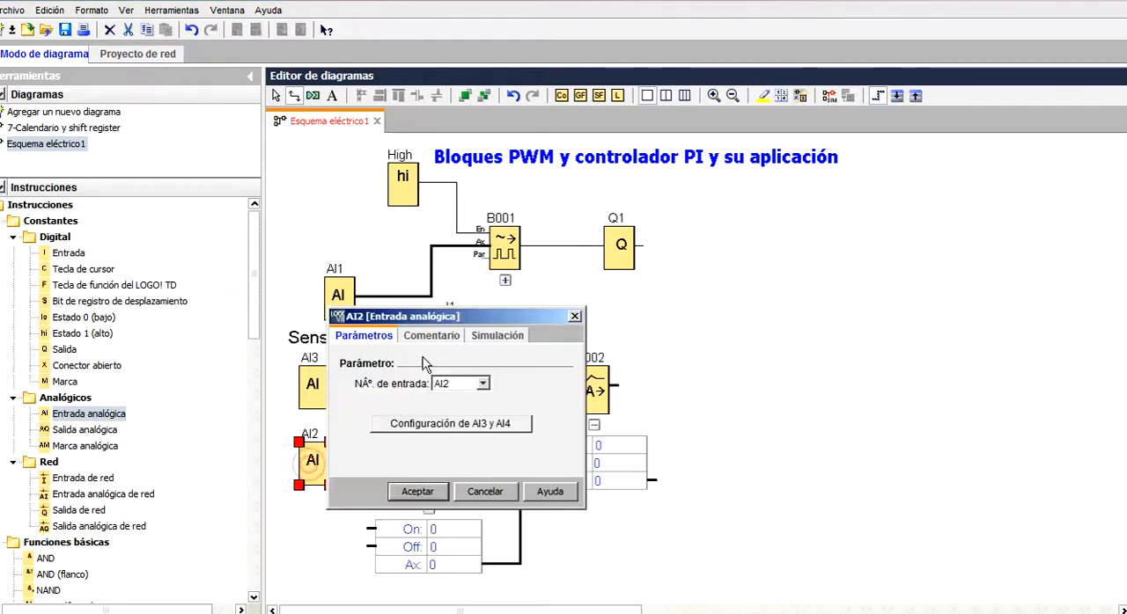
pyautogui.click(429, 339)
pyautogui.write('SE')
pyautogui.click(420, 491)
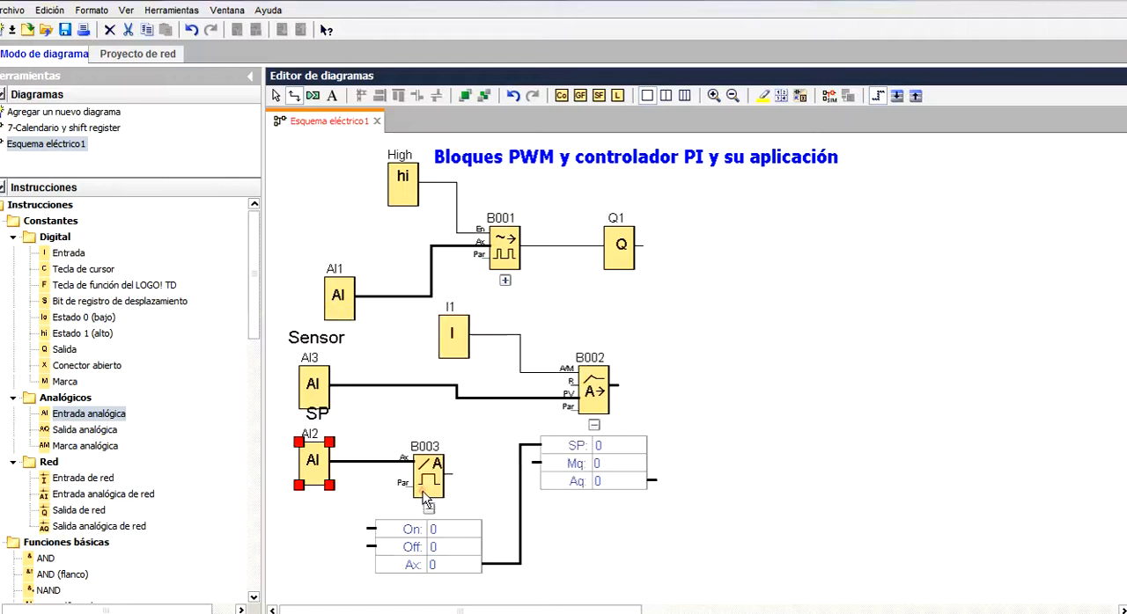
pyautogui.moveTo(330, 477); pyautogui.dragTo(318, 489)
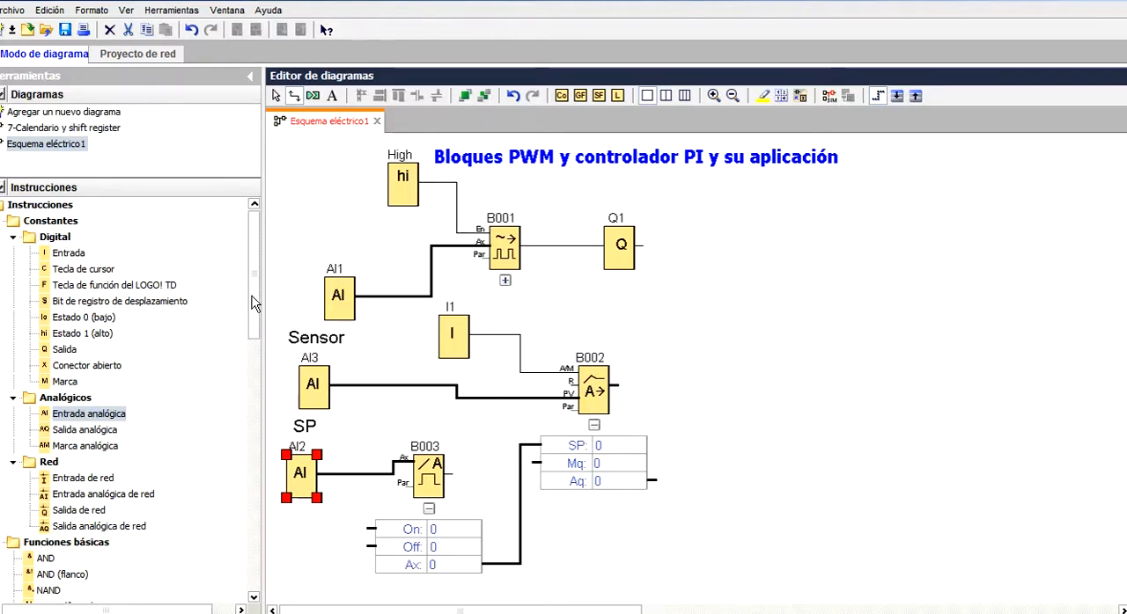
# Add an analog output wired to the PI controller's output, and align AI1 horizontally with the PWM block's Ax input
pyautogui.scroll(-2, 249, 331)
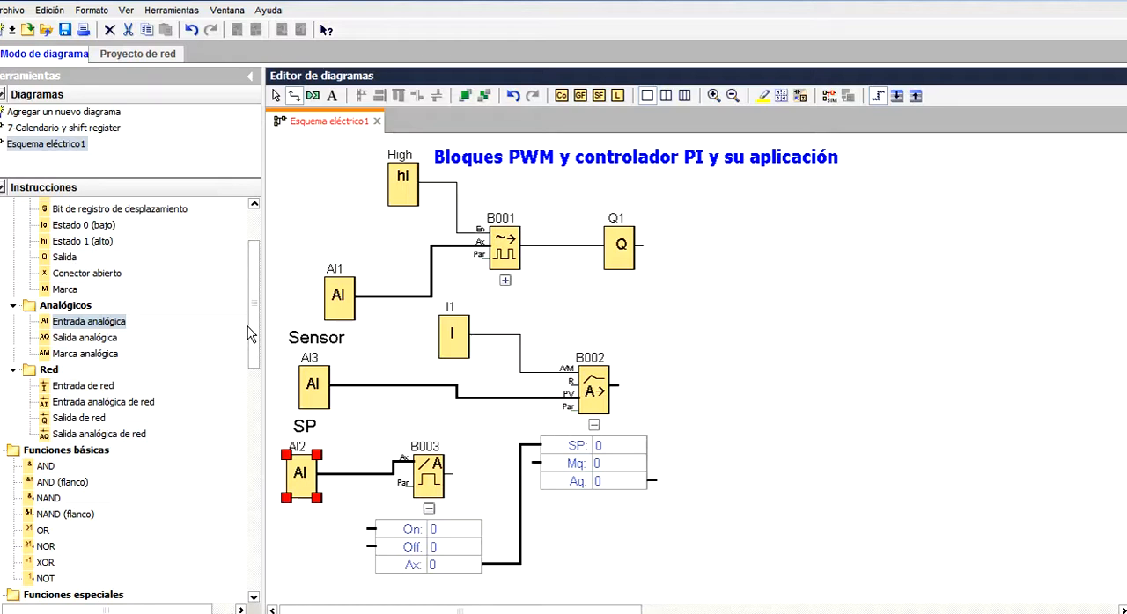
pyautogui.click(67, 343)
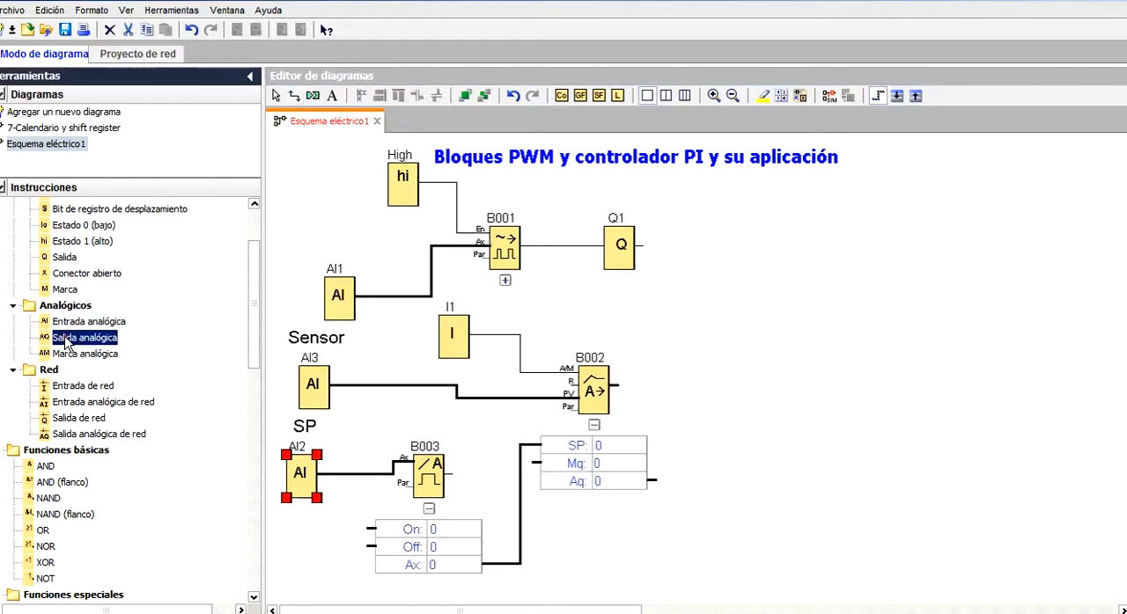
pyautogui.moveTo(67, 344); pyautogui.dragTo(718, 401)
pyautogui.moveTo(618, 385)
pyautogui.mouseDown()
pyautogui.moveTo(714, 372)
pyautogui.moveTo(736, 403)
pyautogui.mouseUp()
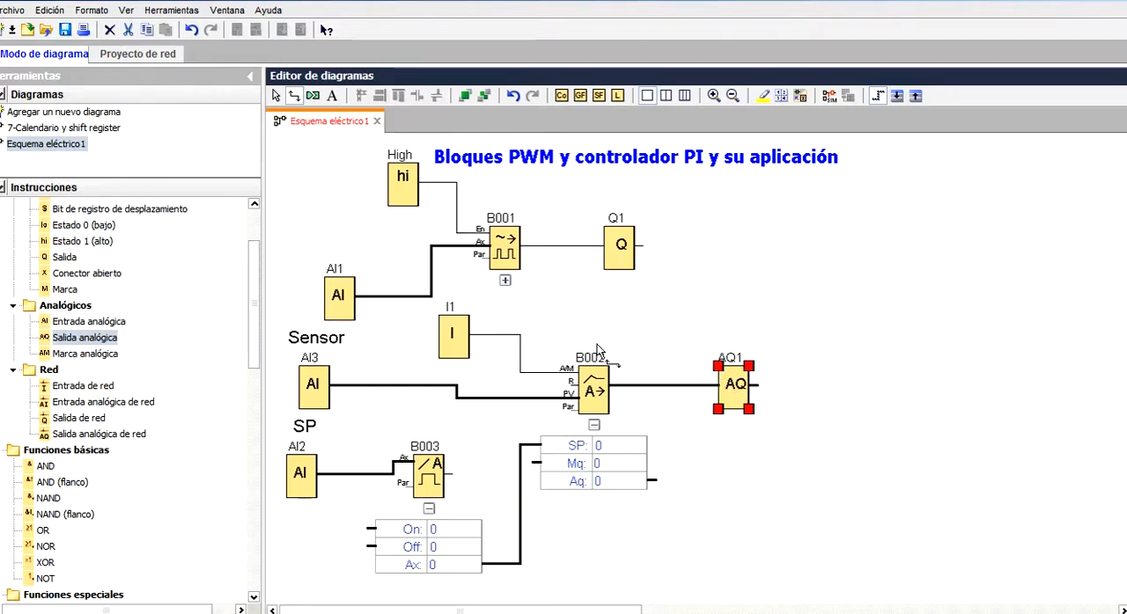
pyautogui.moveTo(341, 308); pyautogui.dragTo(328, 258)
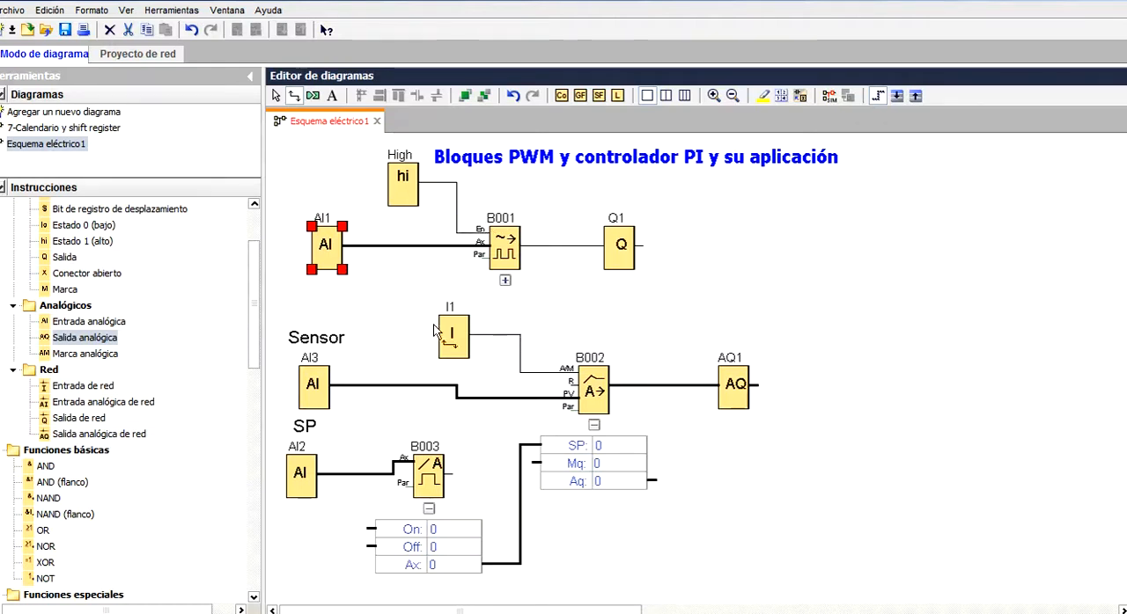
# Open the PI controller's parameters and set its sensor type to Sin sensor
pyautogui.doubleClick(594, 393)
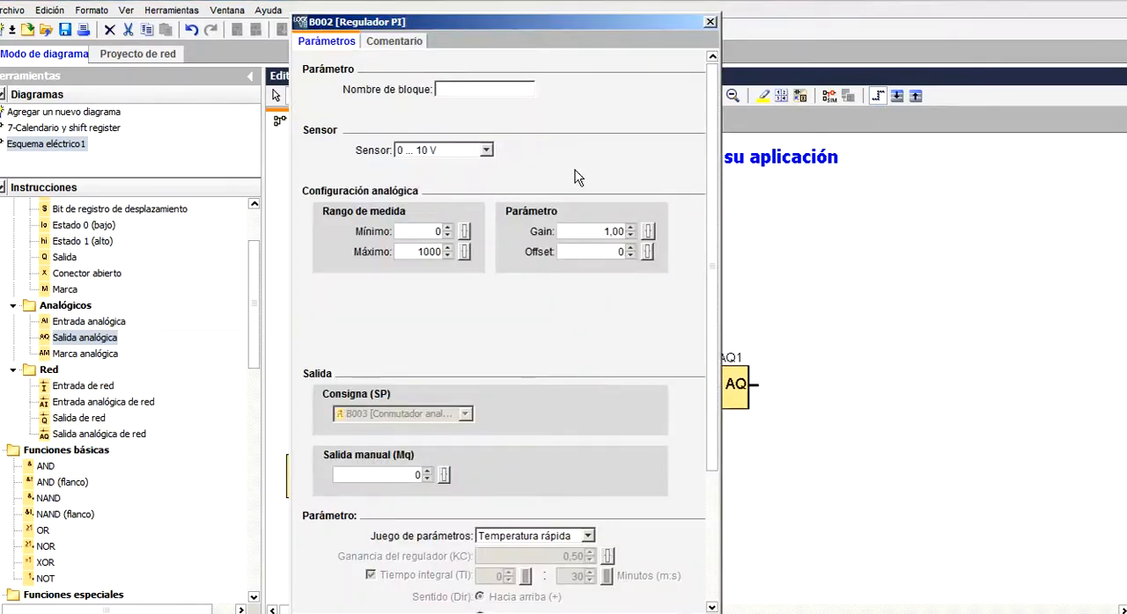
pyautogui.moveTo(613, 21); pyautogui.dragTo(619, 86)
pyautogui.moveTo(641, 58); pyautogui.dragTo(660, 25)
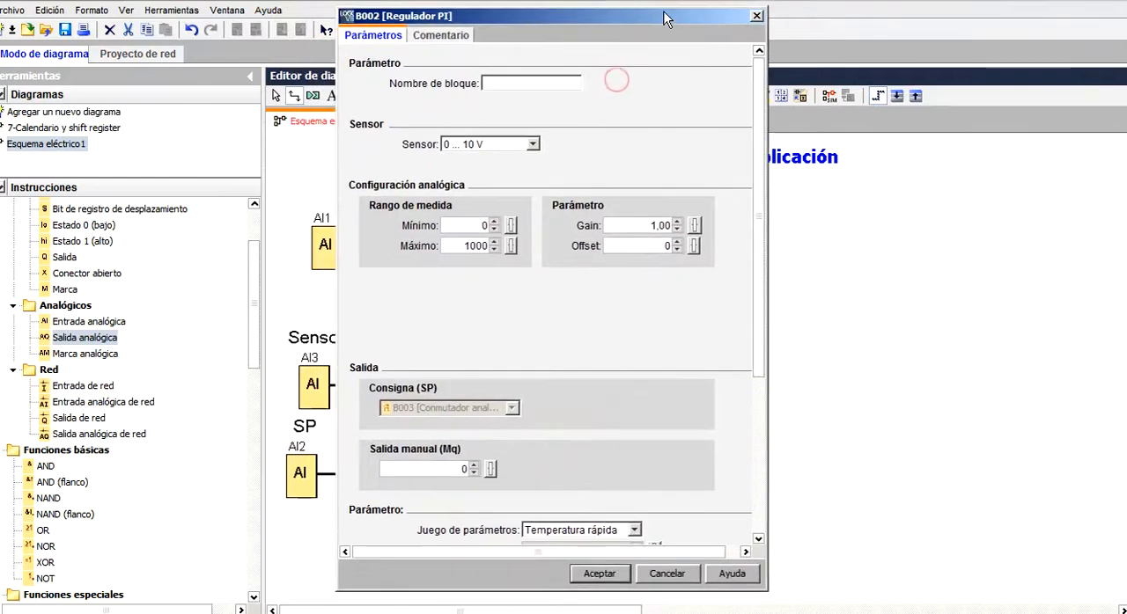
pyautogui.moveTo(759, 362); pyautogui.dragTo(753, 380)
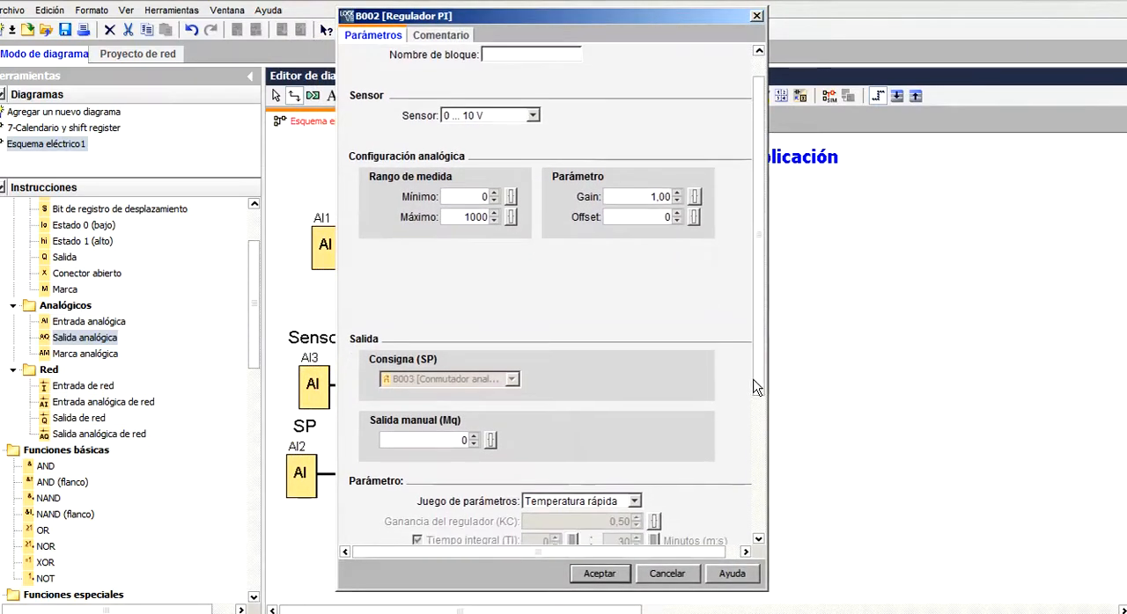
pyautogui.click(531, 116)
pyautogui.click(504, 193)
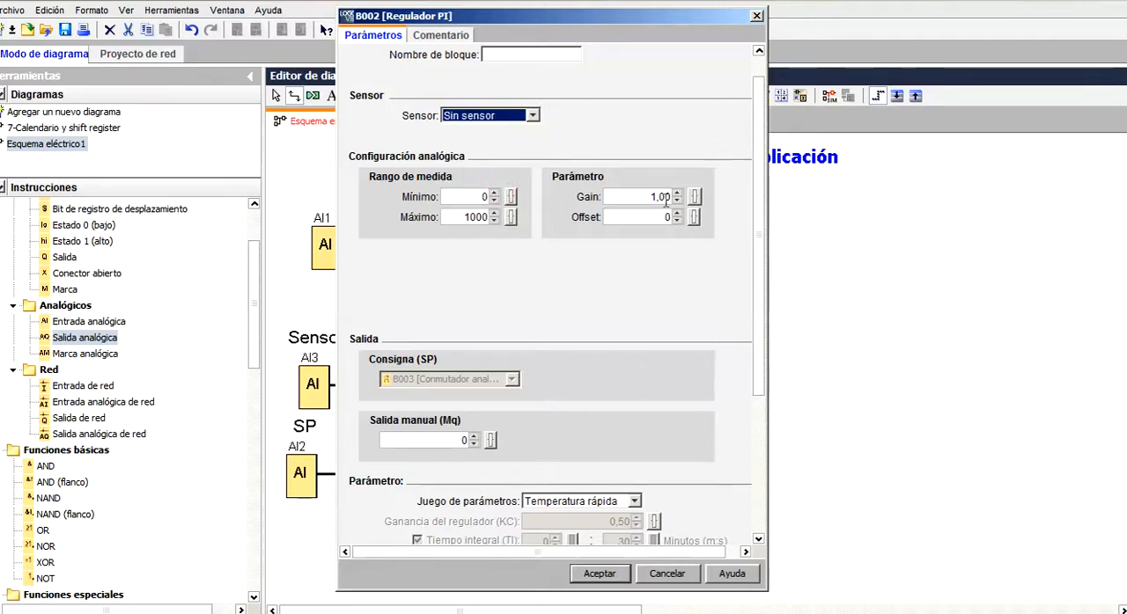
# Set the PI controller's manual output (Mq) to 200 and its parameter set to Usuario definido
pyautogui.moveTo(759, 308); pyautogui.dragTo(759, 369)
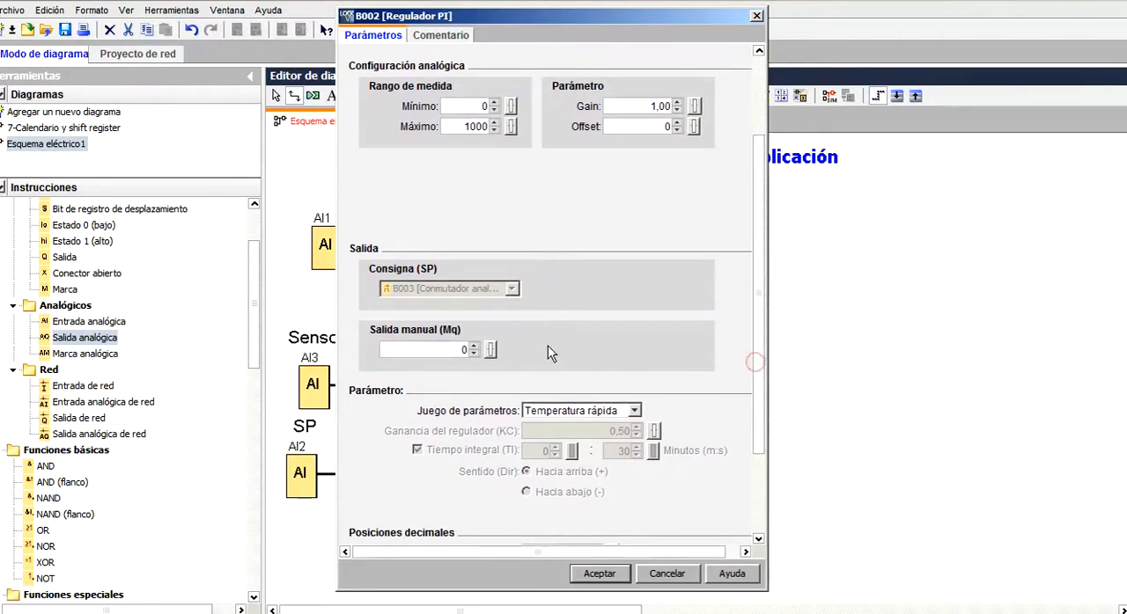
pyautogui.doubleClick(457, 351)
pyautogui.click(634, 411)
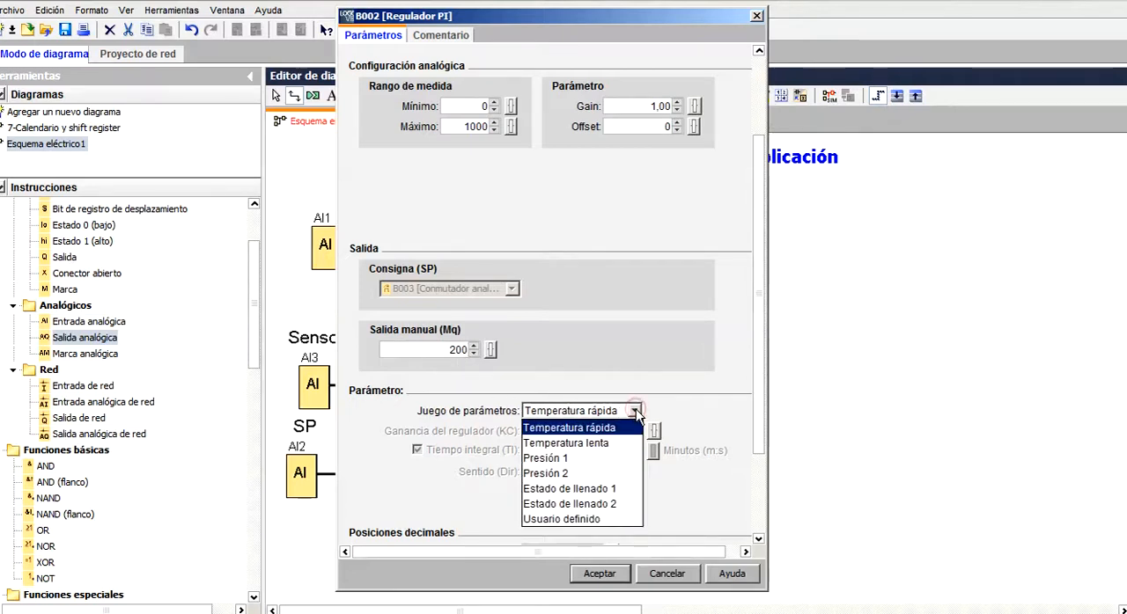
pyautogui.click(597, 521)
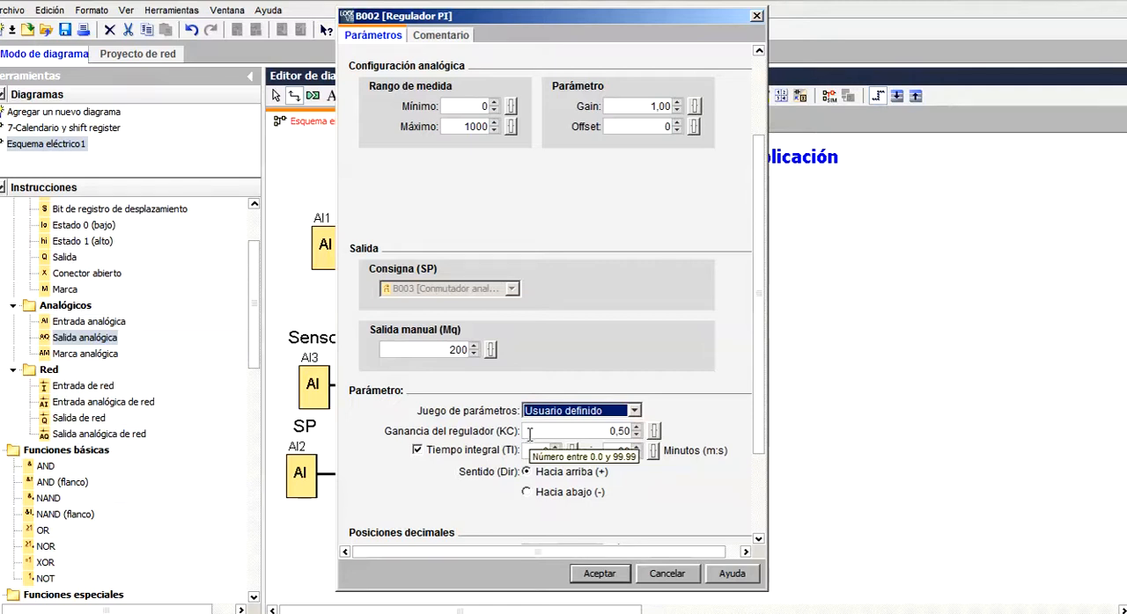
# Switch the controller's direction to Hacia abajo (-) and back to Hacia arriba (+)
pyautogui.click(526, 492)
pyautogui.click(527, 473)
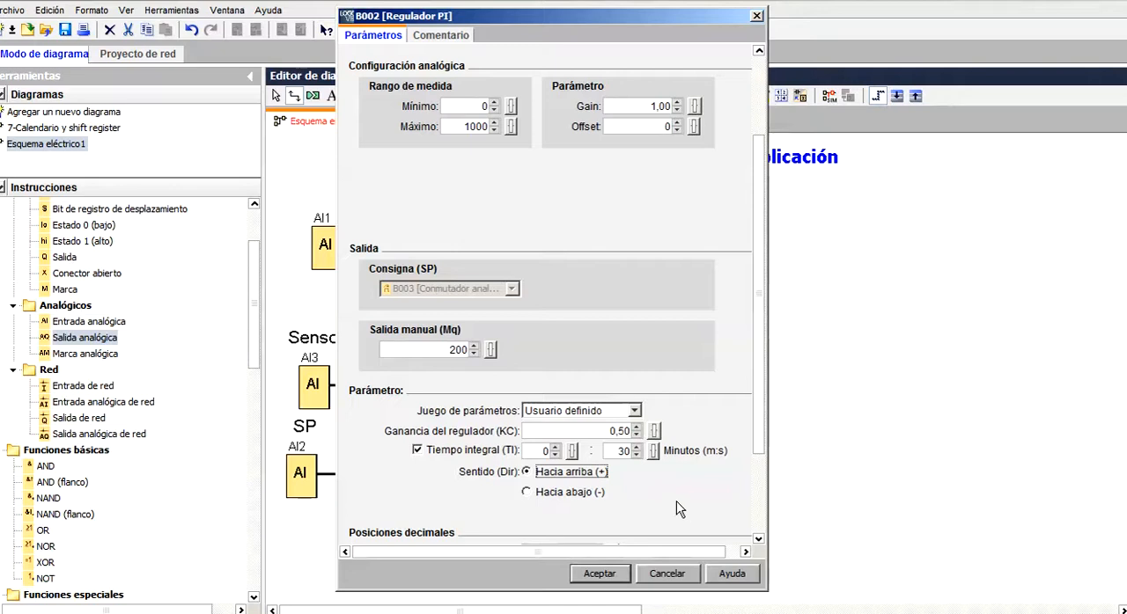
# Switch the PI controller's parameter set between Temperatura rápida and Temperatura lenta to compare their gain and integral time
pyautogui.click(634, 411)
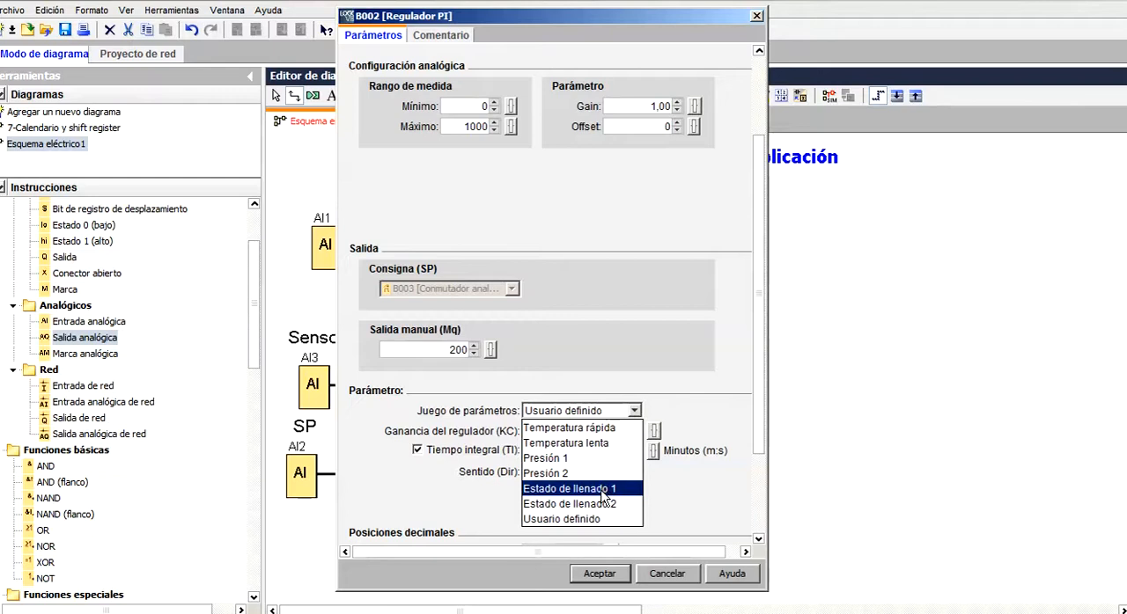
pyautogui.click(598, 430)
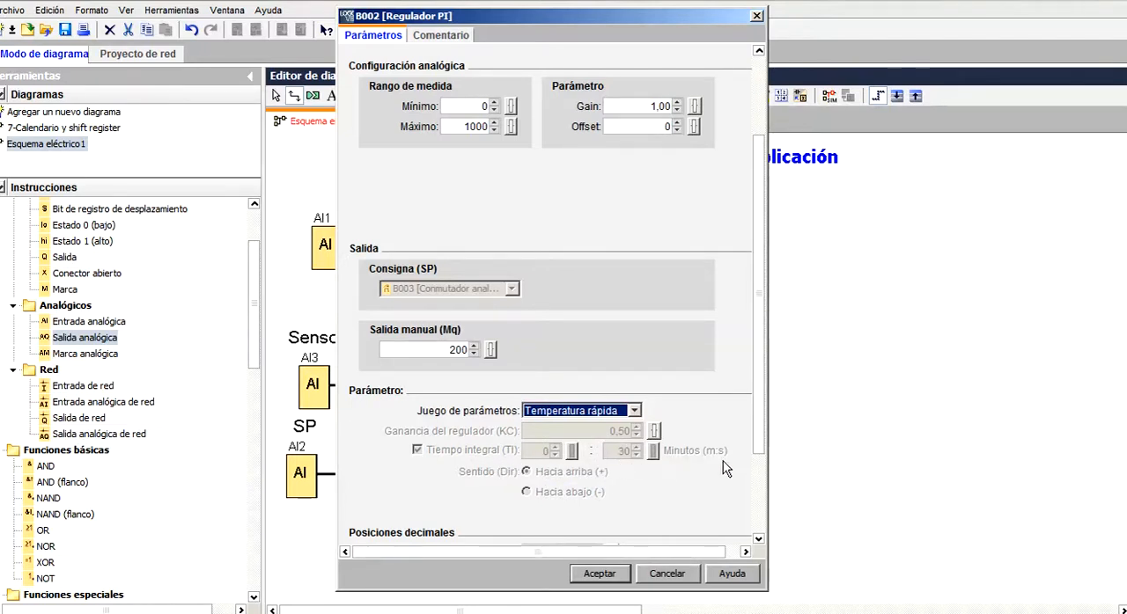
pyautogui.click(634, 410)
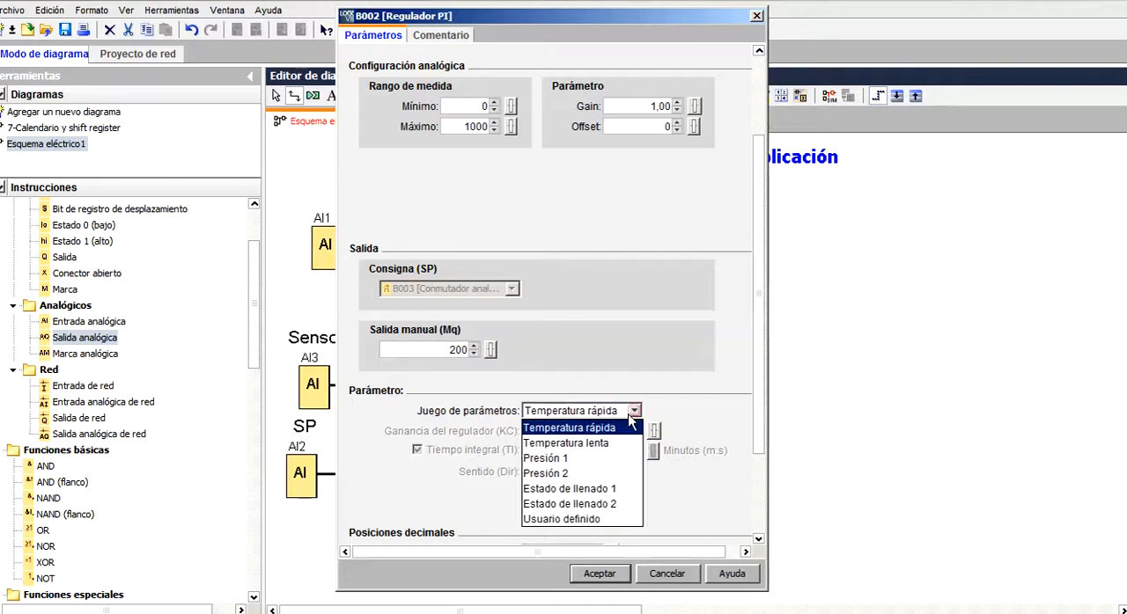
pyautogui.click(625, 443)
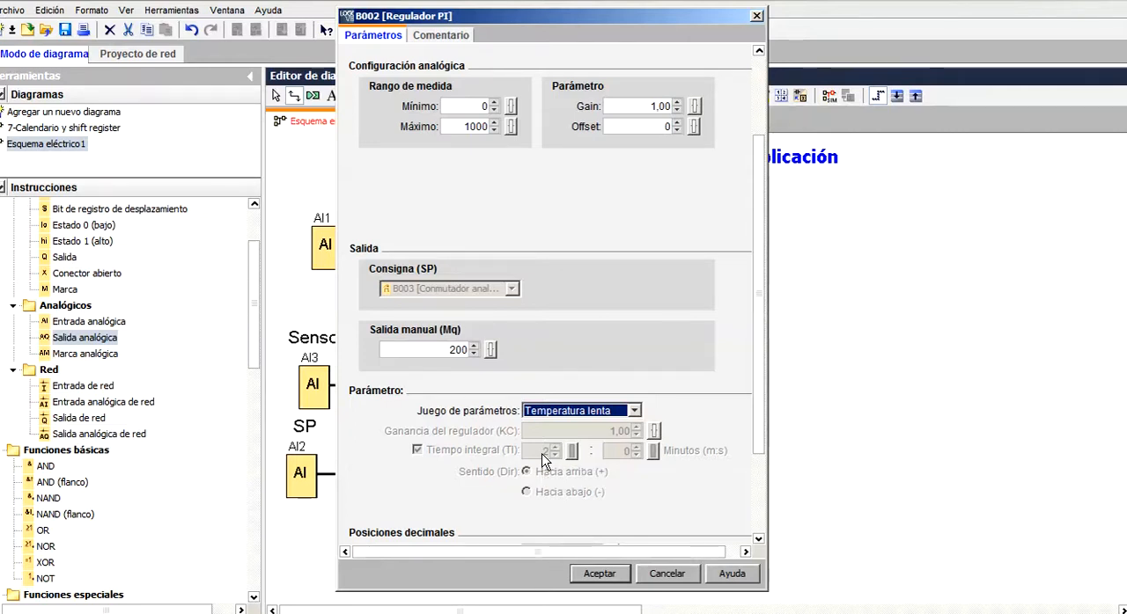
pyautogui.click(626, 416)
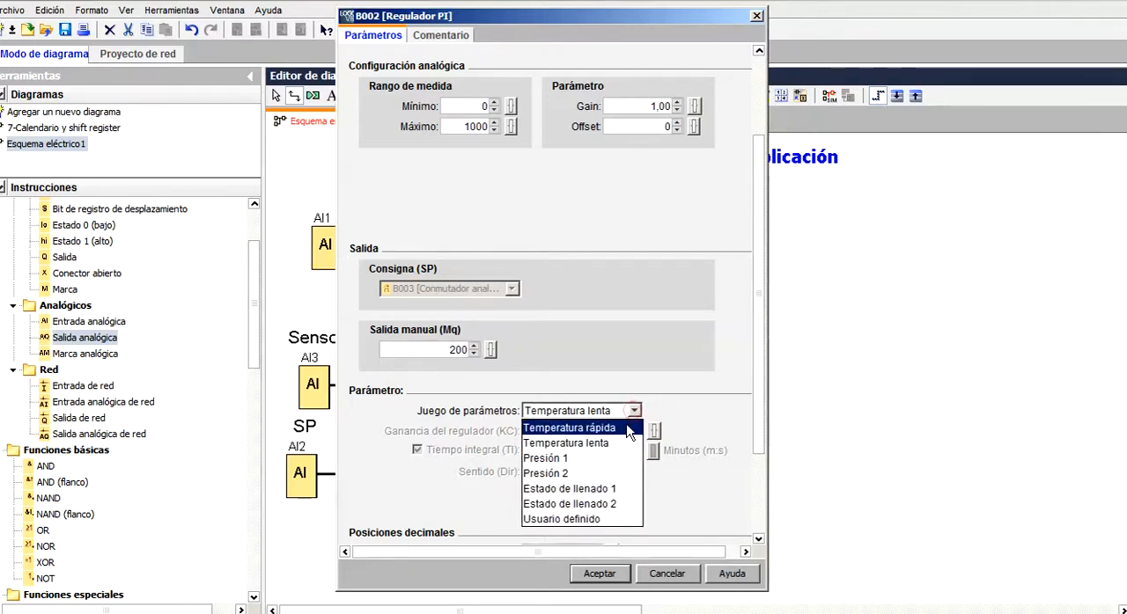
pyautogui.click(627, 428)
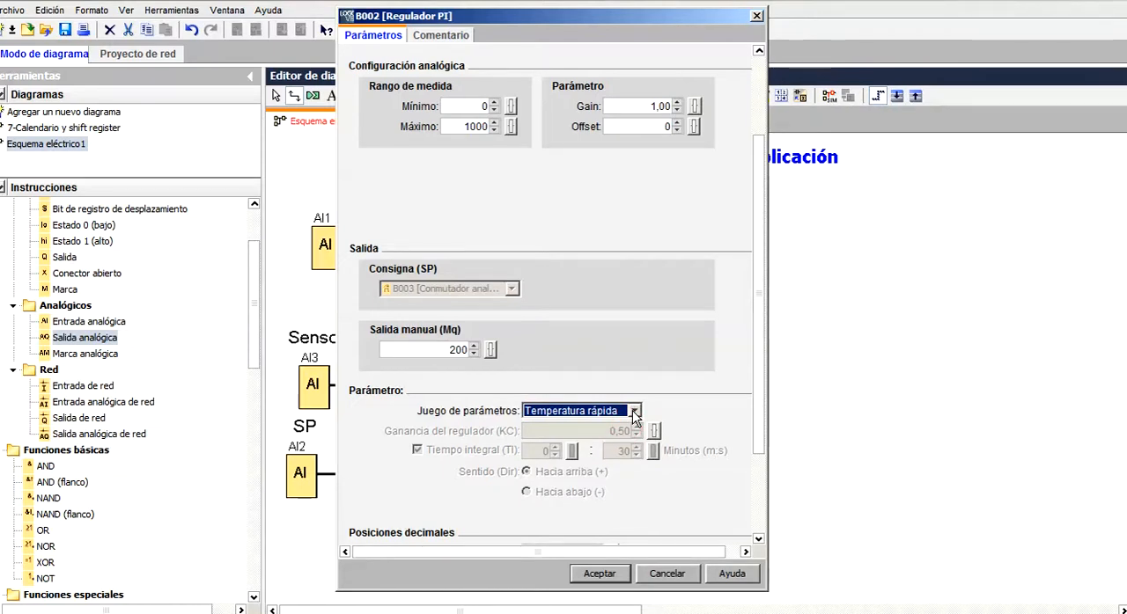
pyautogui.click(635, 415)
pyautogui.click(622, 443)
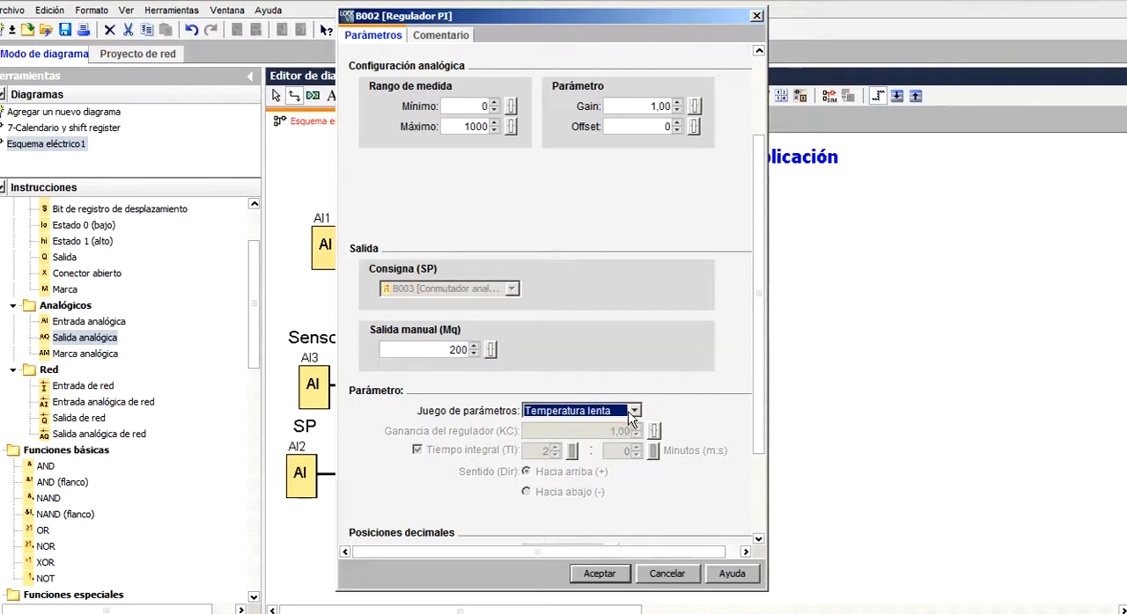
# Review the available parameter sets with Temperatura lenta selected, and switch the PI controller to Usuario definido
pyautogui.click(629, 414)
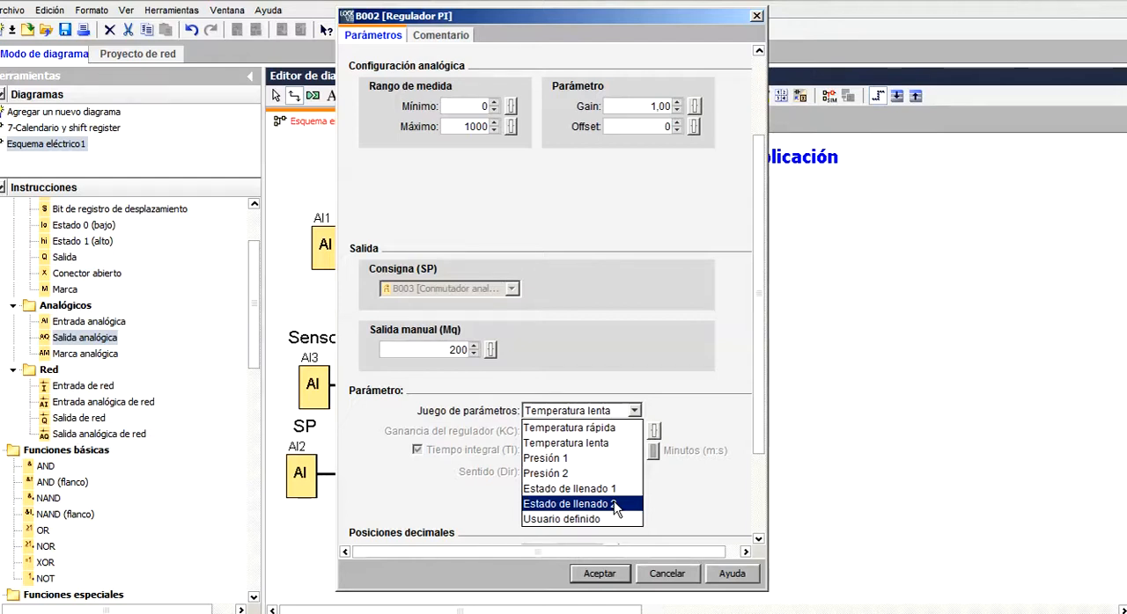
pyautogui.click(597, 443)
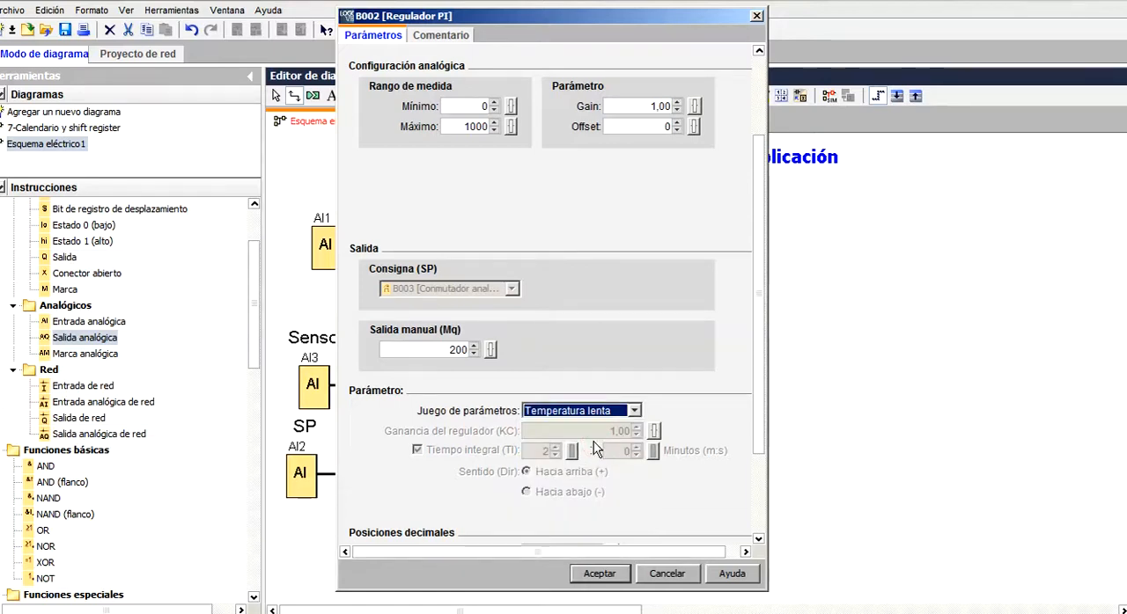
pyautogui.click(634, 411)
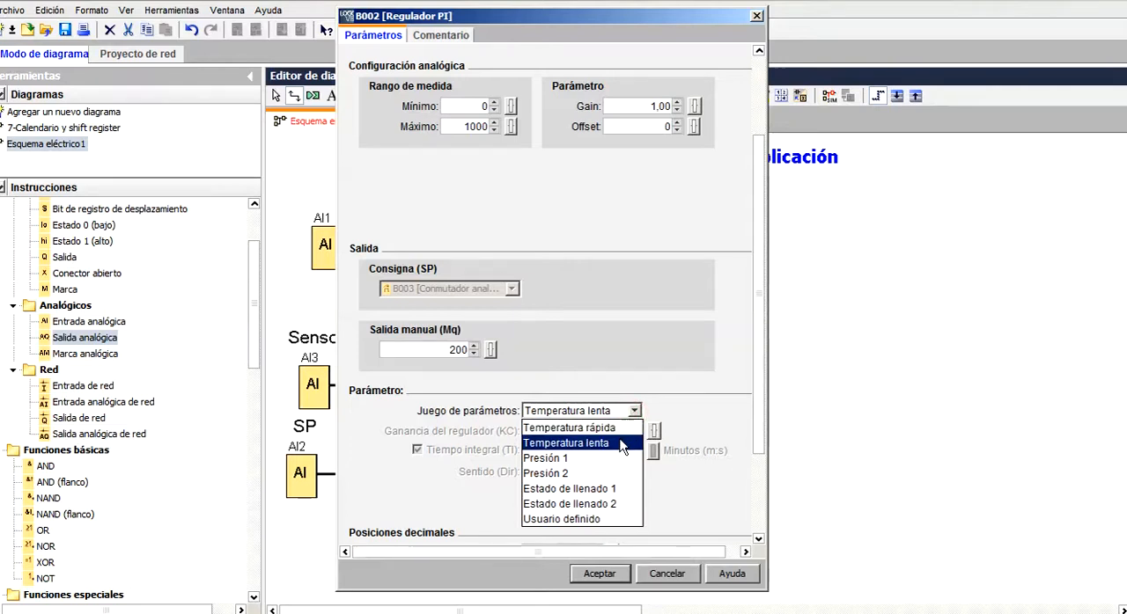
pyautogui.click(620, 442)
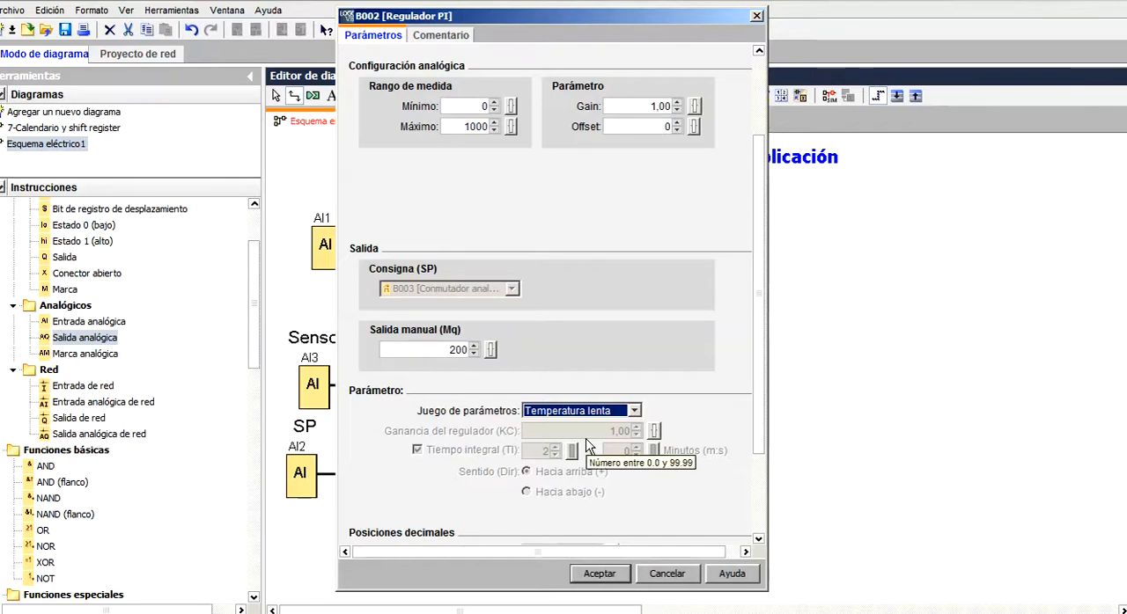
pyautogui.click(635, 412)
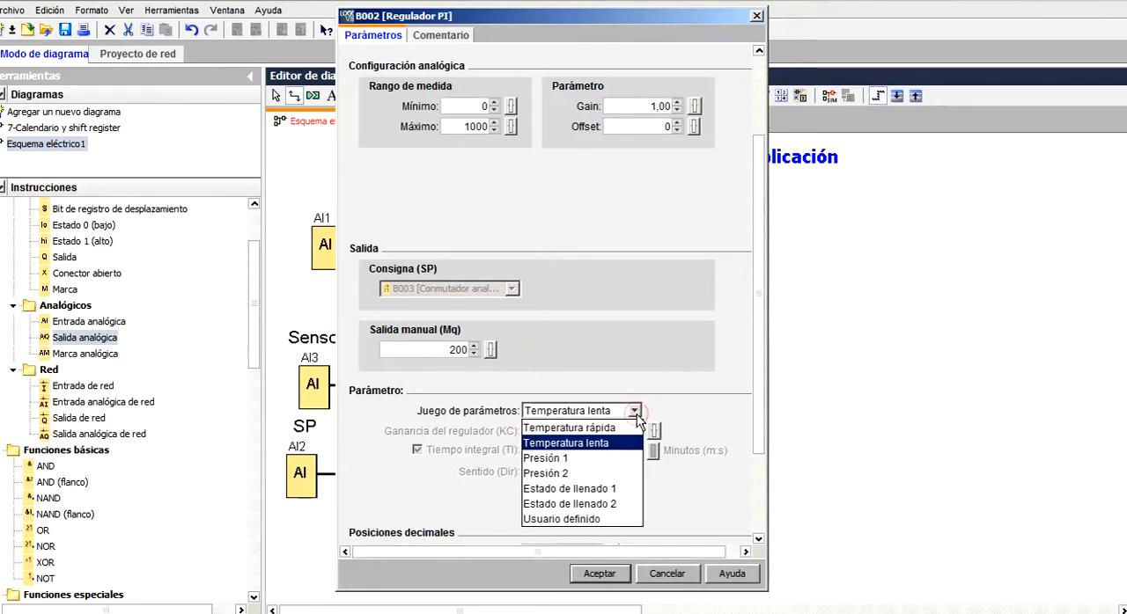
pyautogui.click(610, 520)
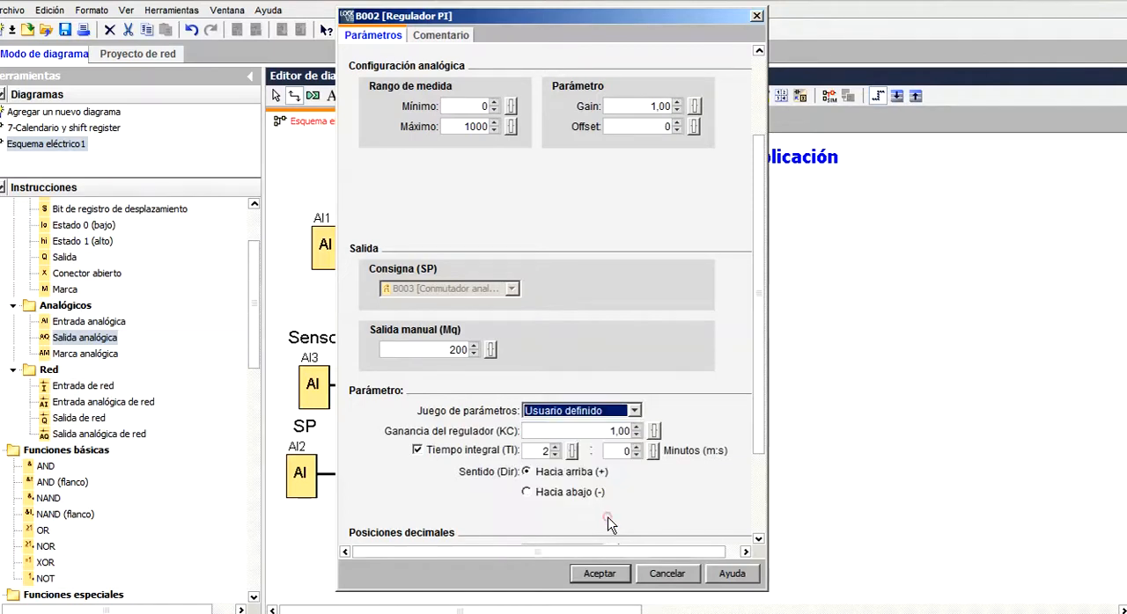
# Set the PI controller's parameter set to Temperatura lenta and accept the block's parameters
pyautogui.click(633, 411)
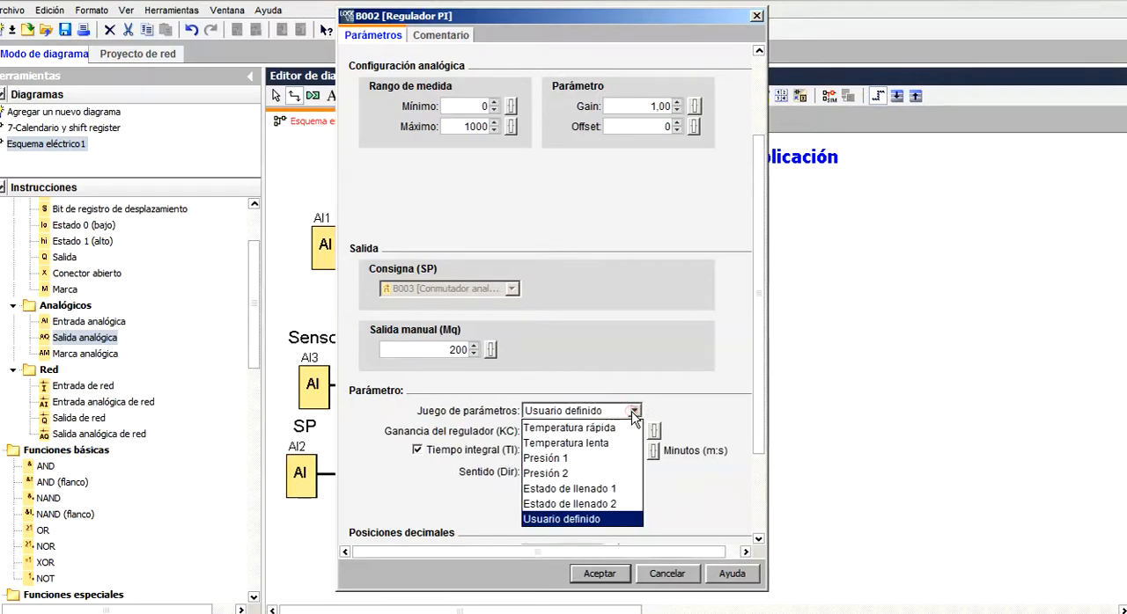
pyautogui.click(619, 443)
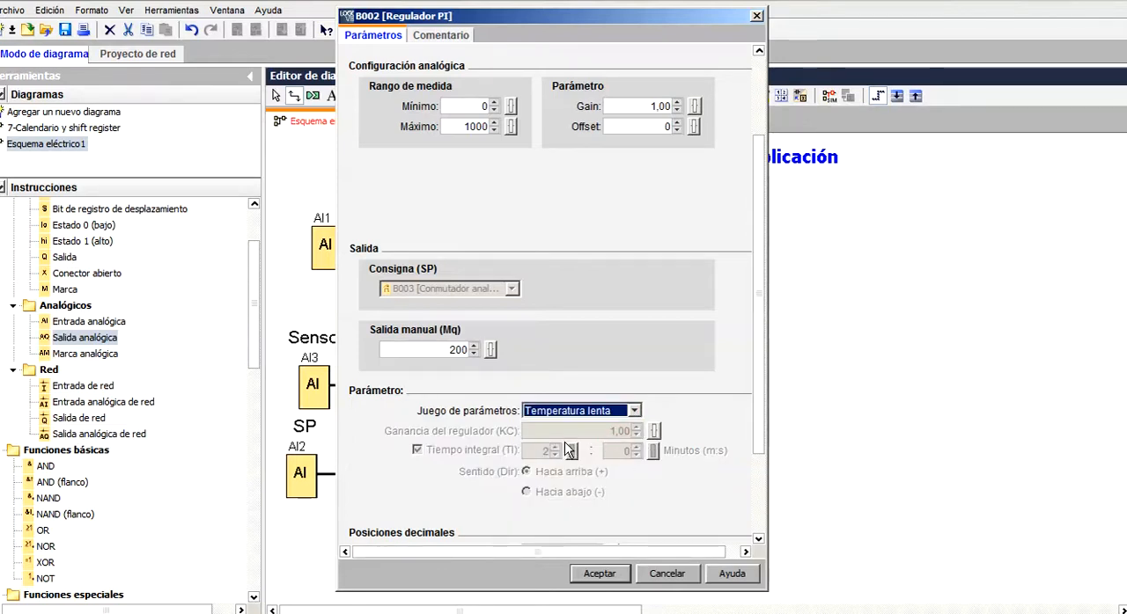
pyautogui.moveTo(759, 431); pyautogui.dragTo(755, 489)
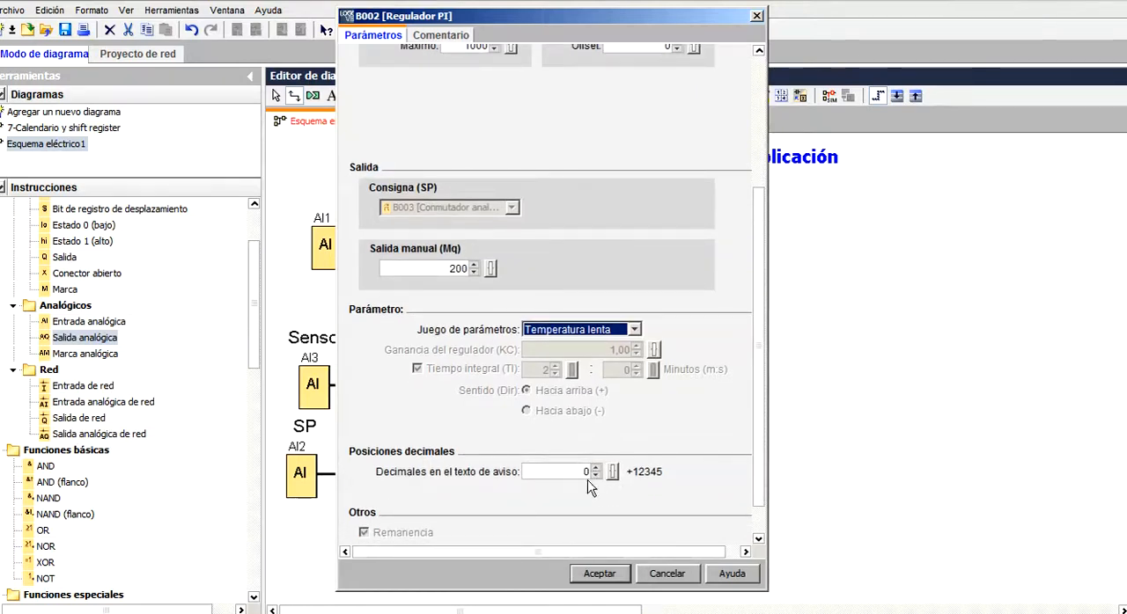
pyautogui.click(600, 574)
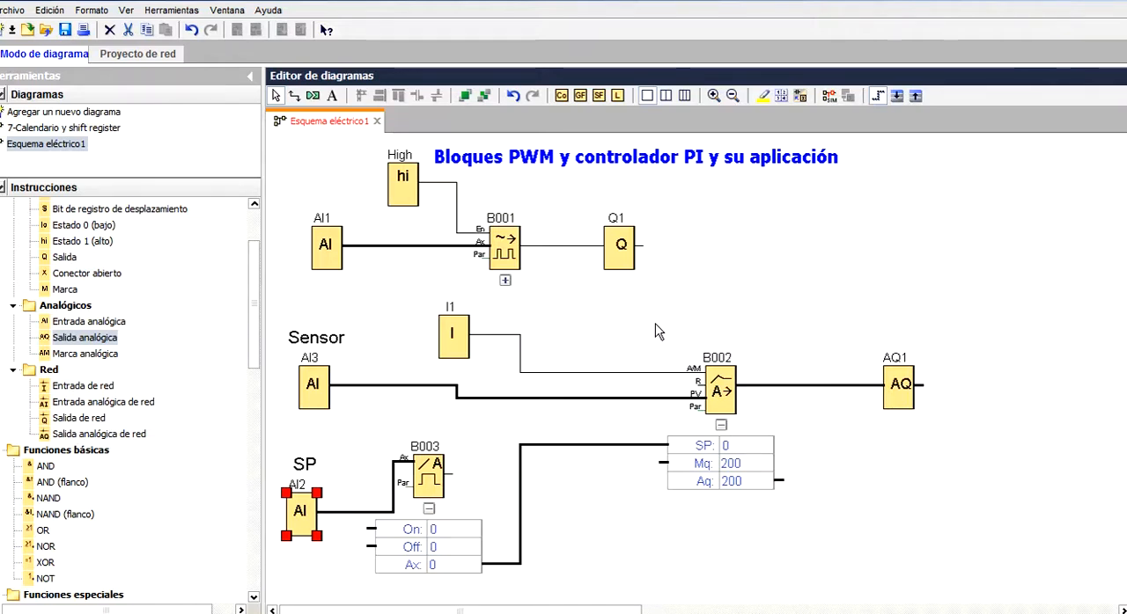
# Reopen the PI controller's parameters to review them, close them and deselect the block
pyautogui.doubleClick(728, 407)
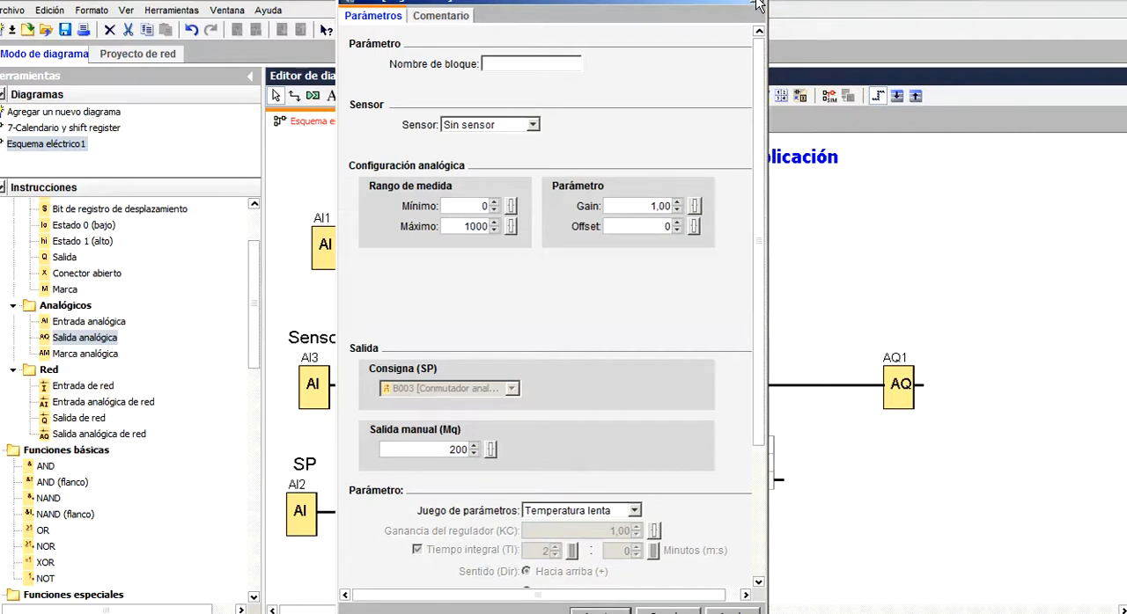
pyautogui.click(618, 613)
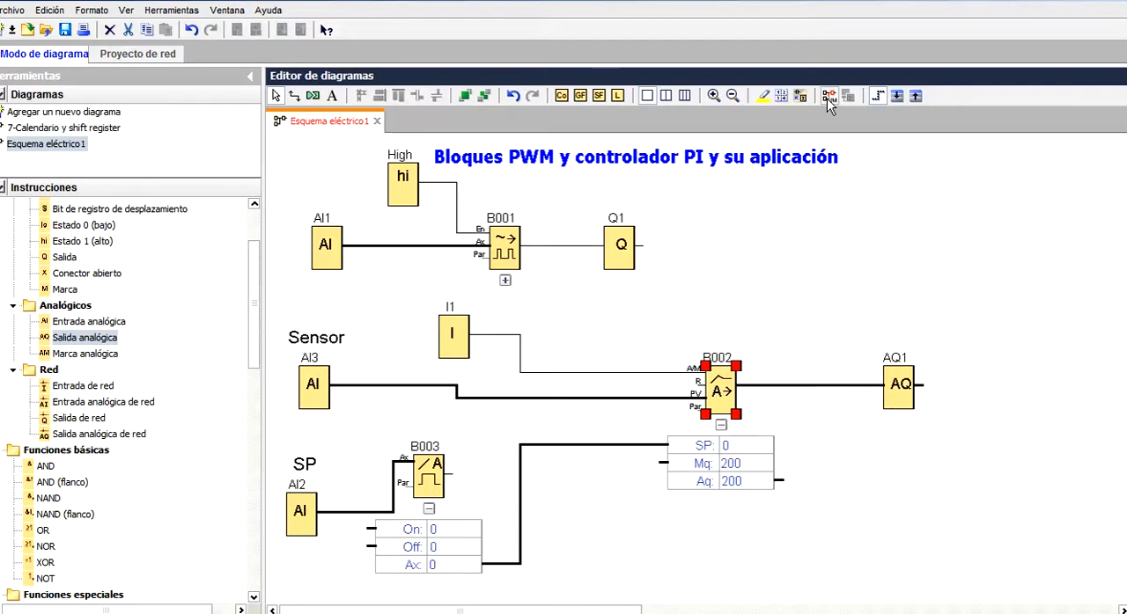
pyautogui.click(782, 264)
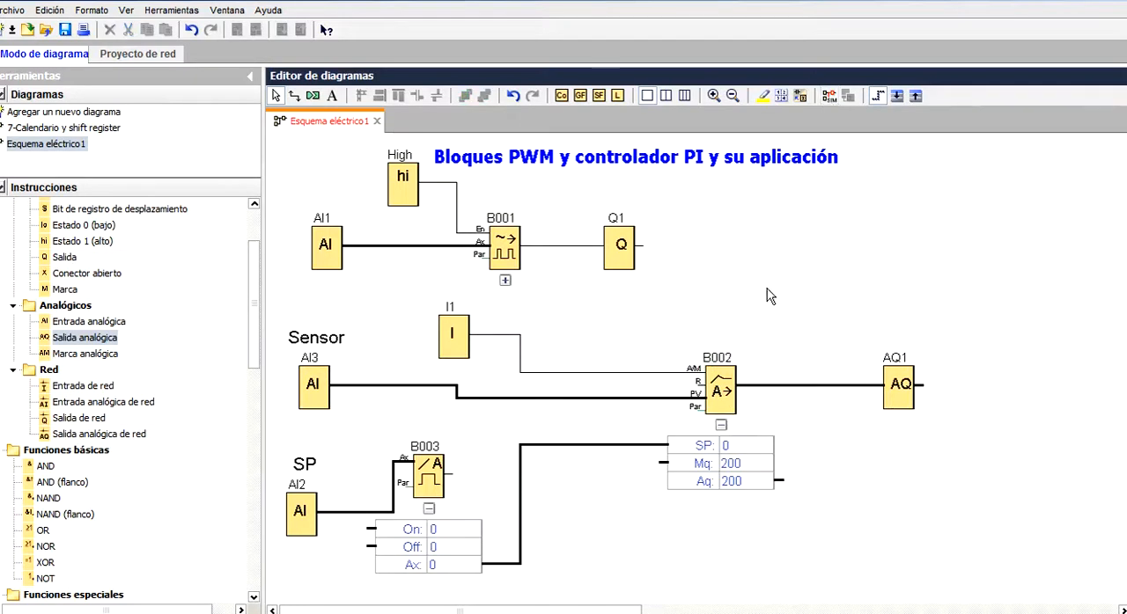
# Start the simulation and hide the AQ and PV lines in the PI curve view, keeping only SP
pyautogui.click(825, 98)
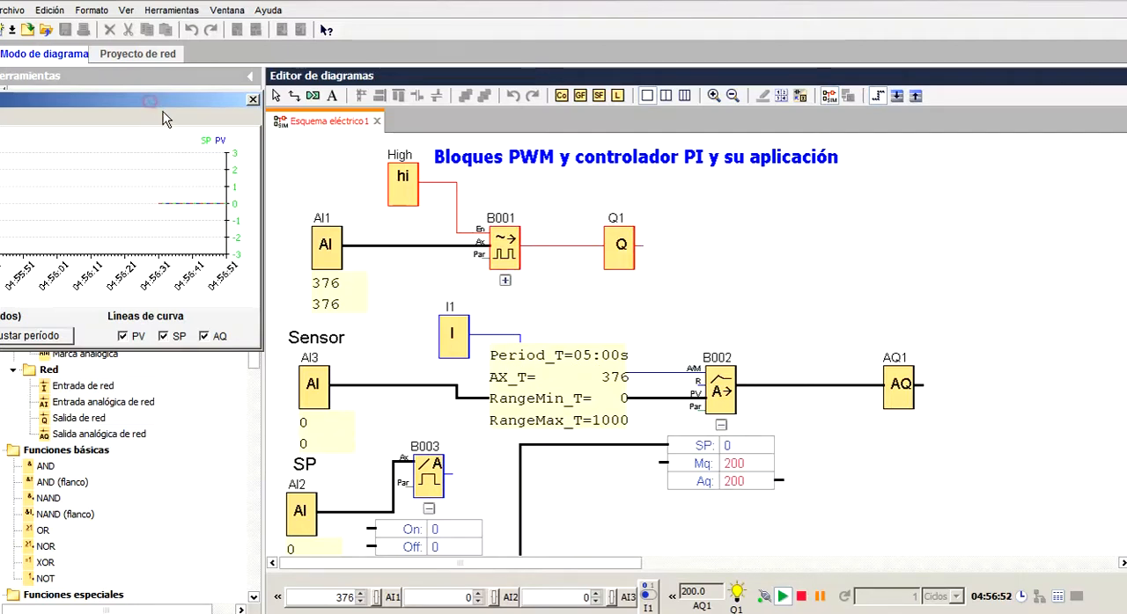
pyautogui.moveTo(157, 102); pyautogui.dragTo(269, 156)
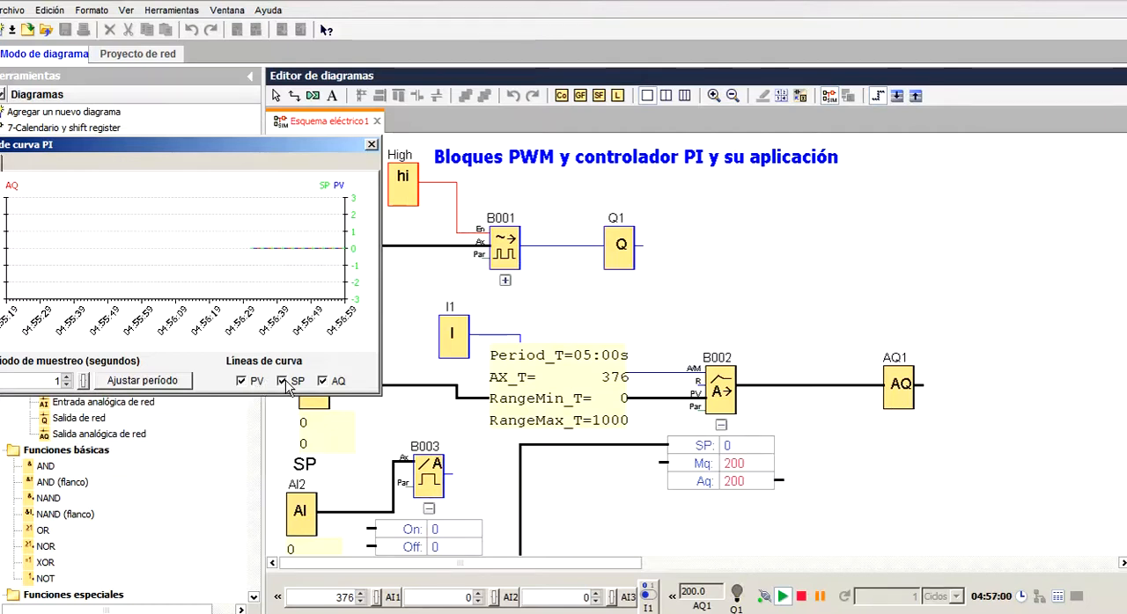
pyautogui.click(323, 384)
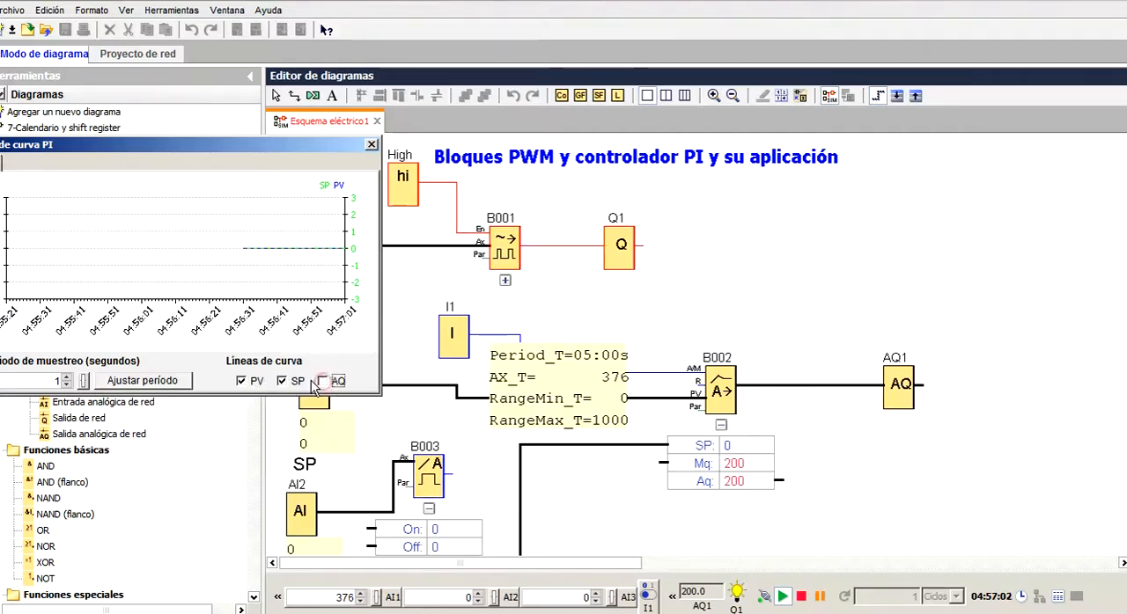
pyautogui.click(243, 384)
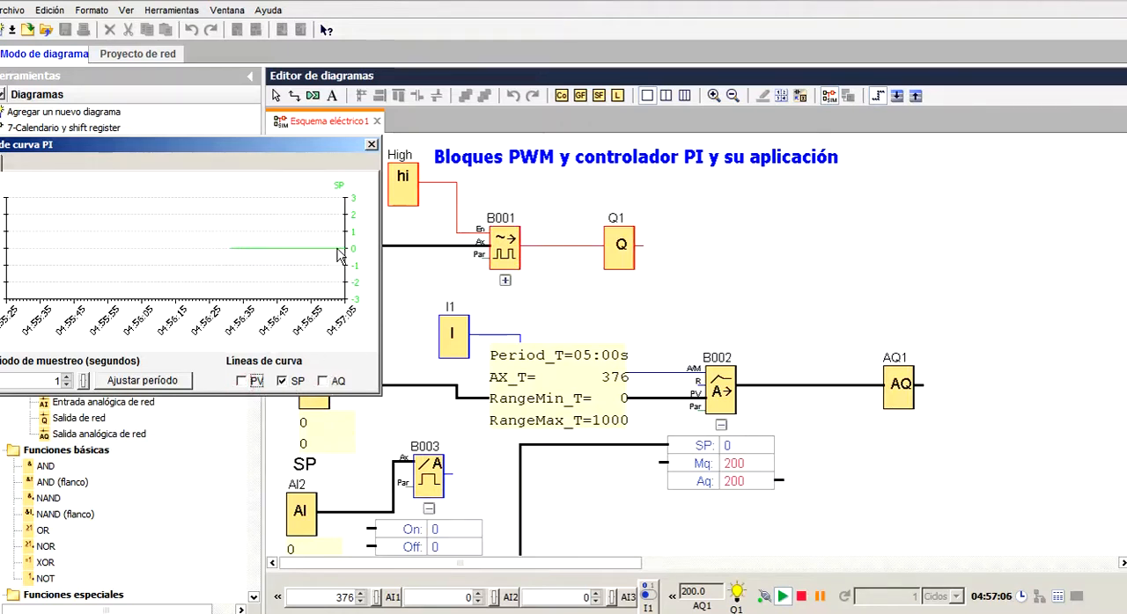
pyautogui.moveTo(300, 144); pyautogui.dragTo(311, 105)
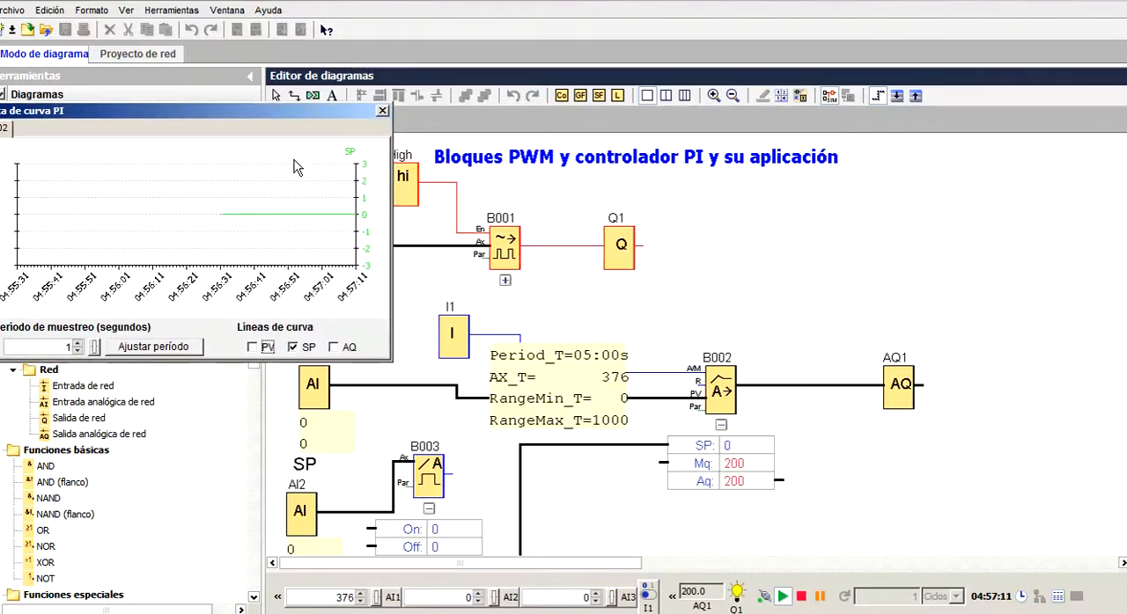
# Raise the simulated setpoint input AI2 to 500
pyautogui.click(300, 510)
pyautogui.moveTo(129, 525); pyautogui.dragTo(210, 541)
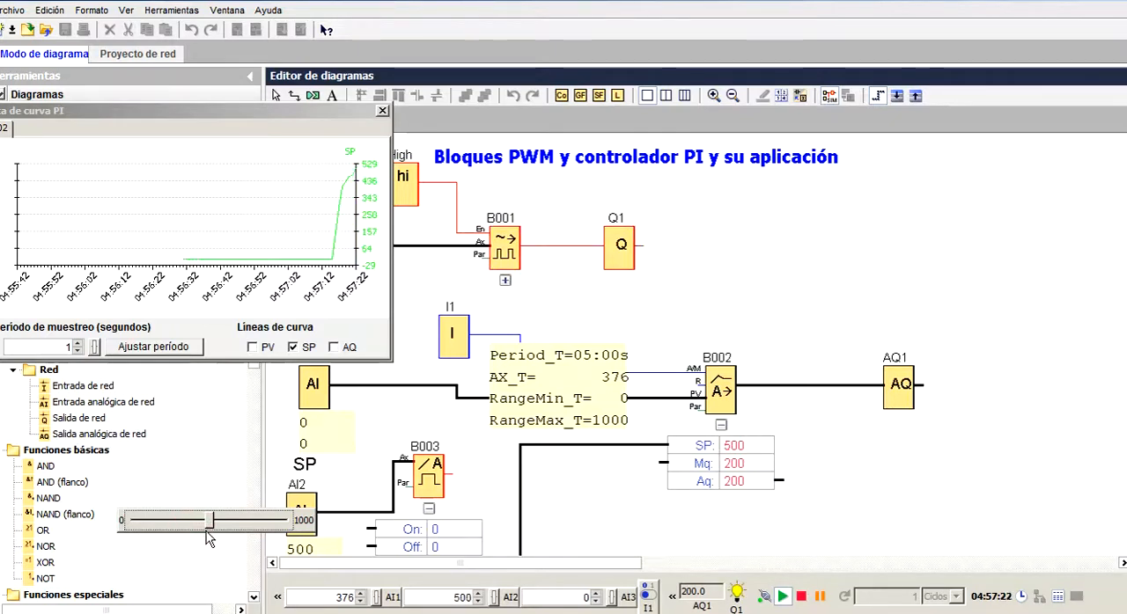
pyautogui.click(347, 445)
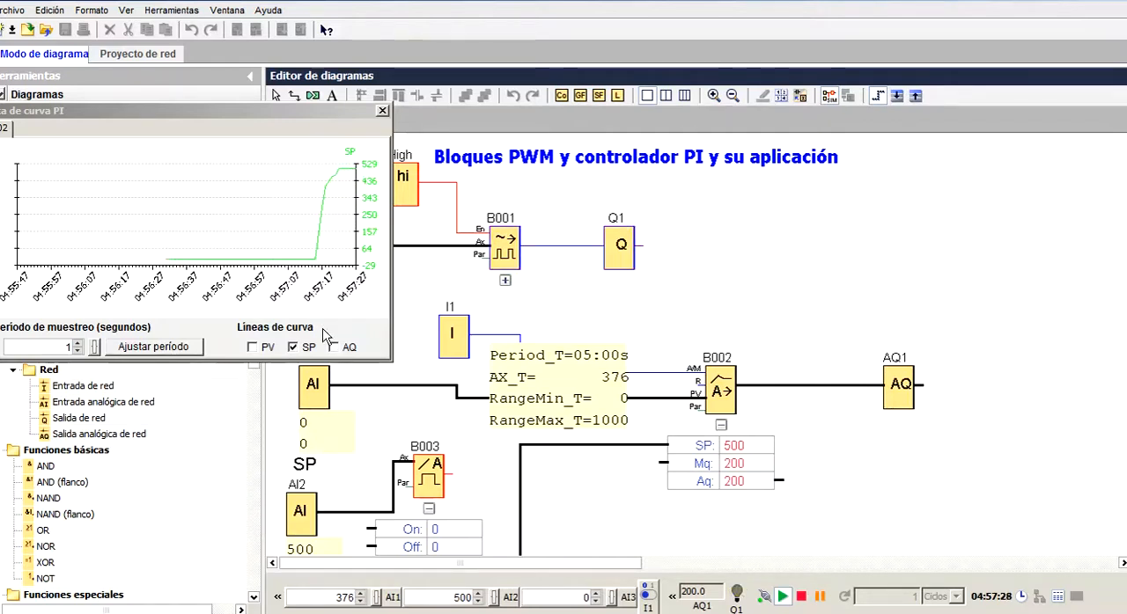
# Raise the simulated sensor input AI3 to 500
pyautogui.click(315, 390)
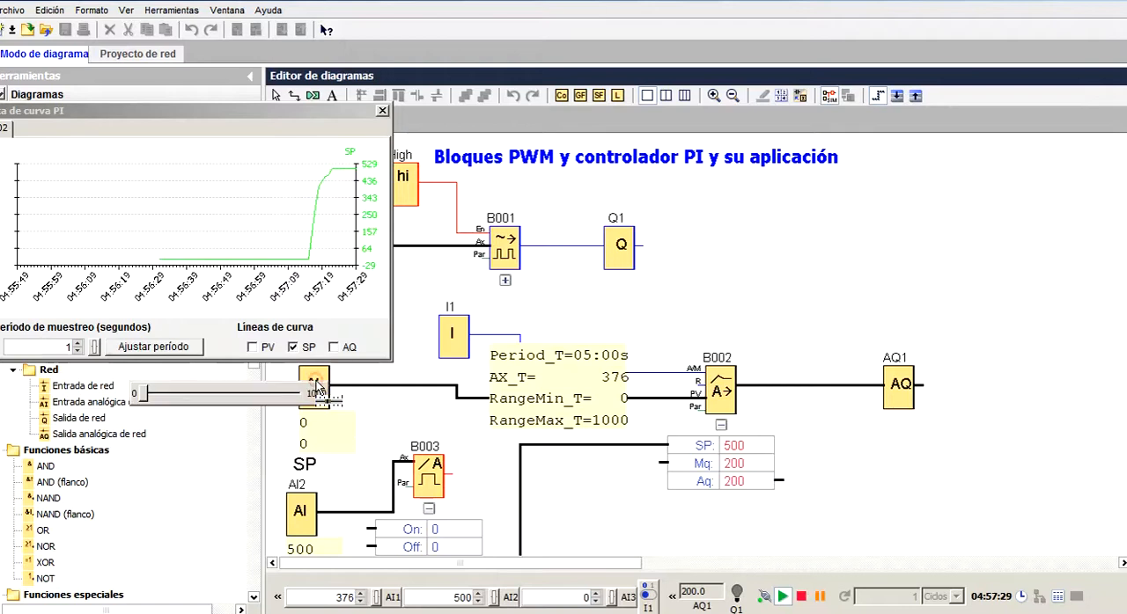
pyautogui.click(260, 400)
pyautogui.click(260, 401)
pyautogui.click(260, 400)
pyautogui.click(259, 401)
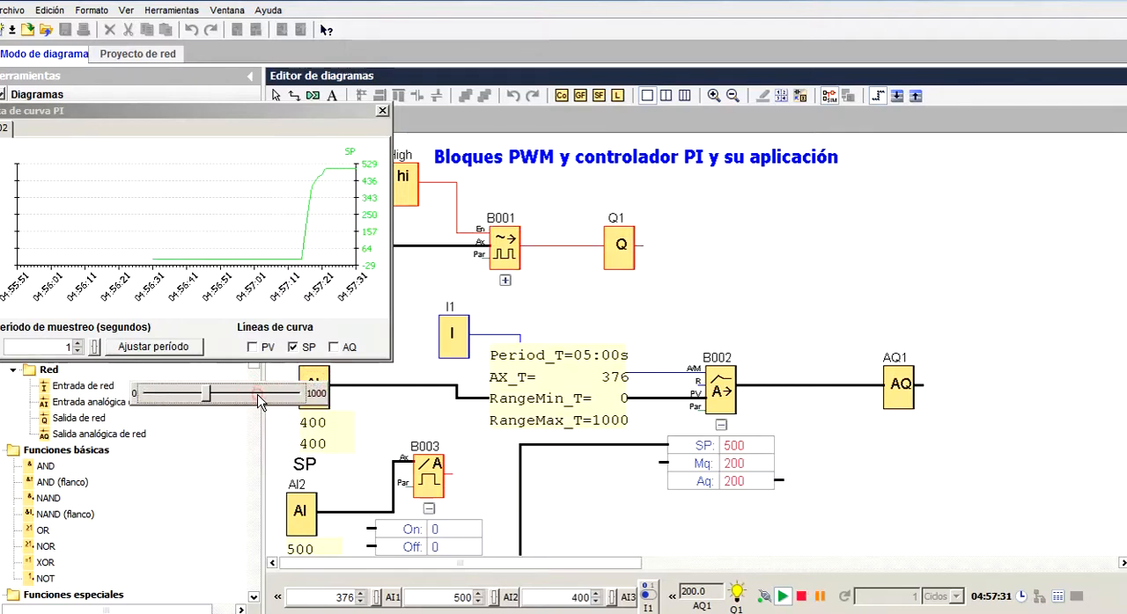
pyautogui.click(260, 400)
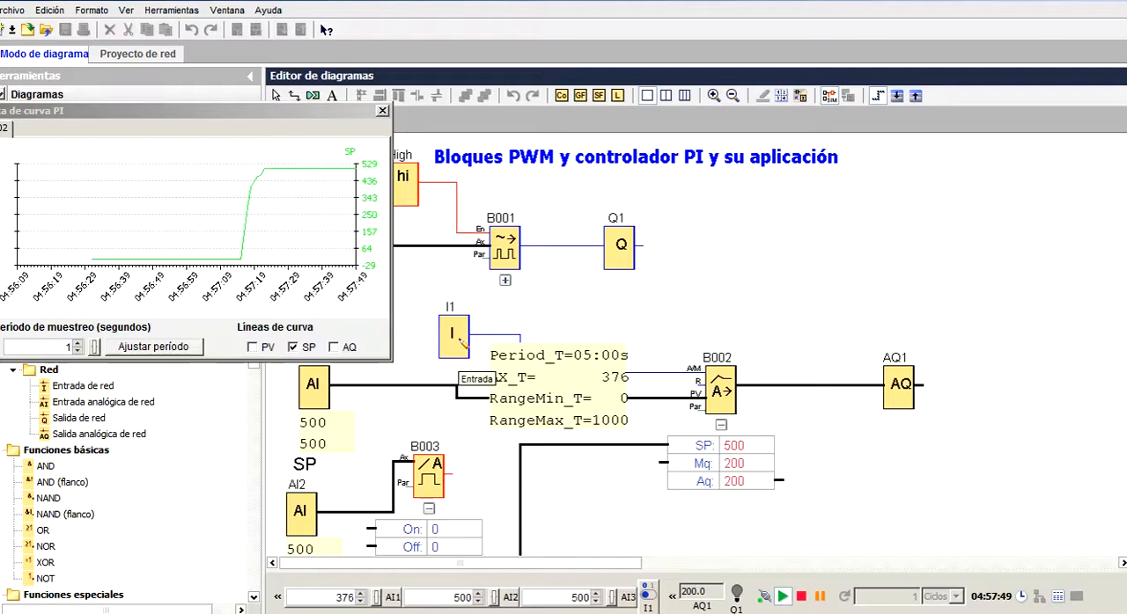
# Turn on input I1 and show the PV and AQ lines again in a fully visible PI curve view
pyautogui.click(458, 341)
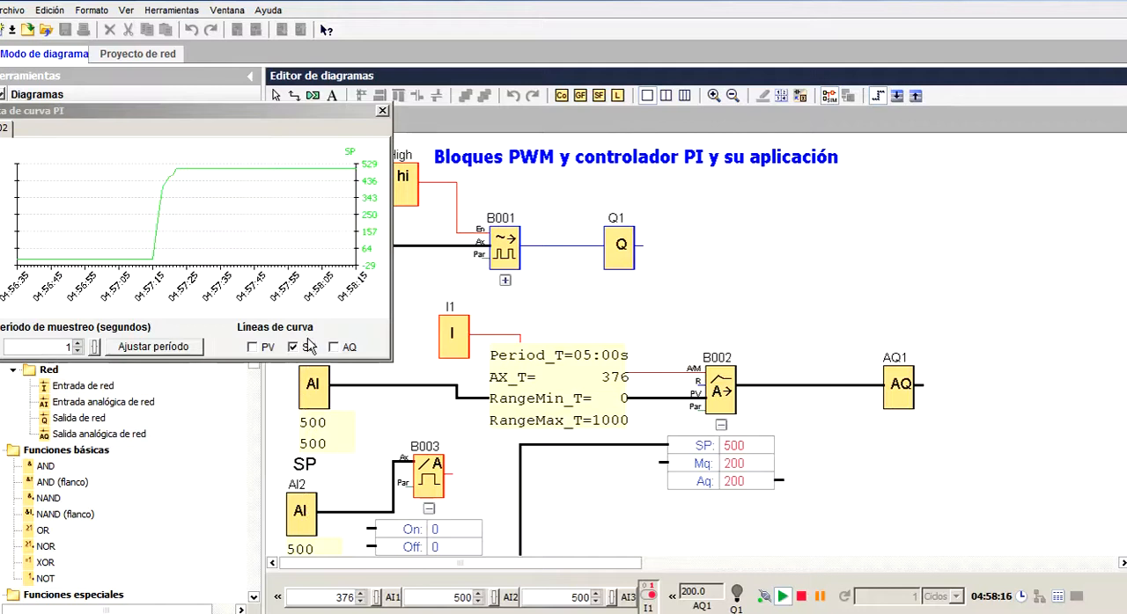
pyautogui.click(254, 349)
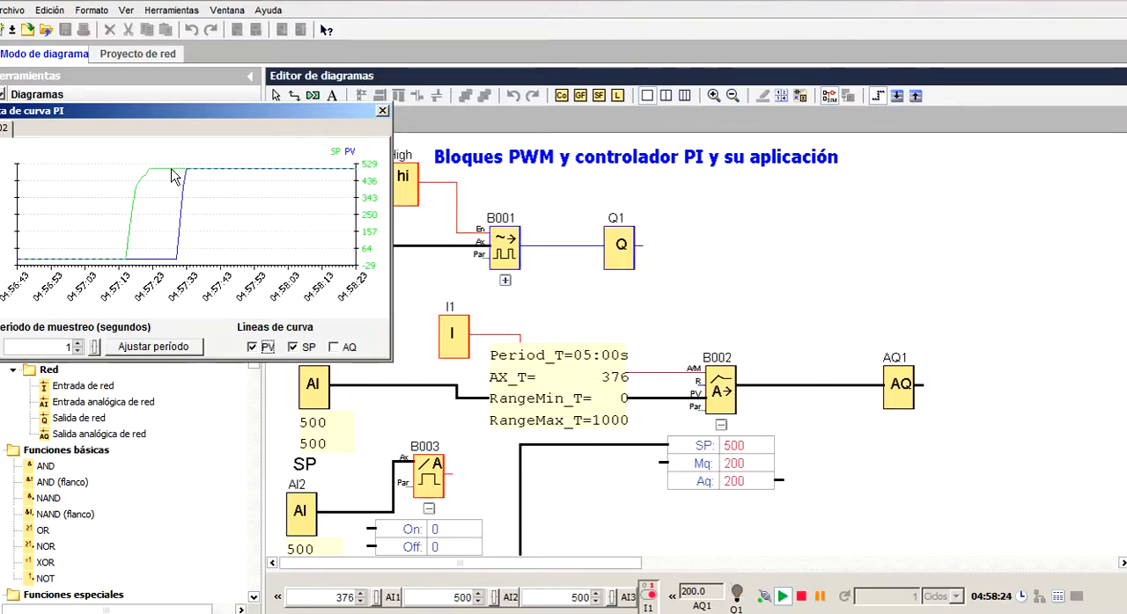
pyautogui.click(334, 349)
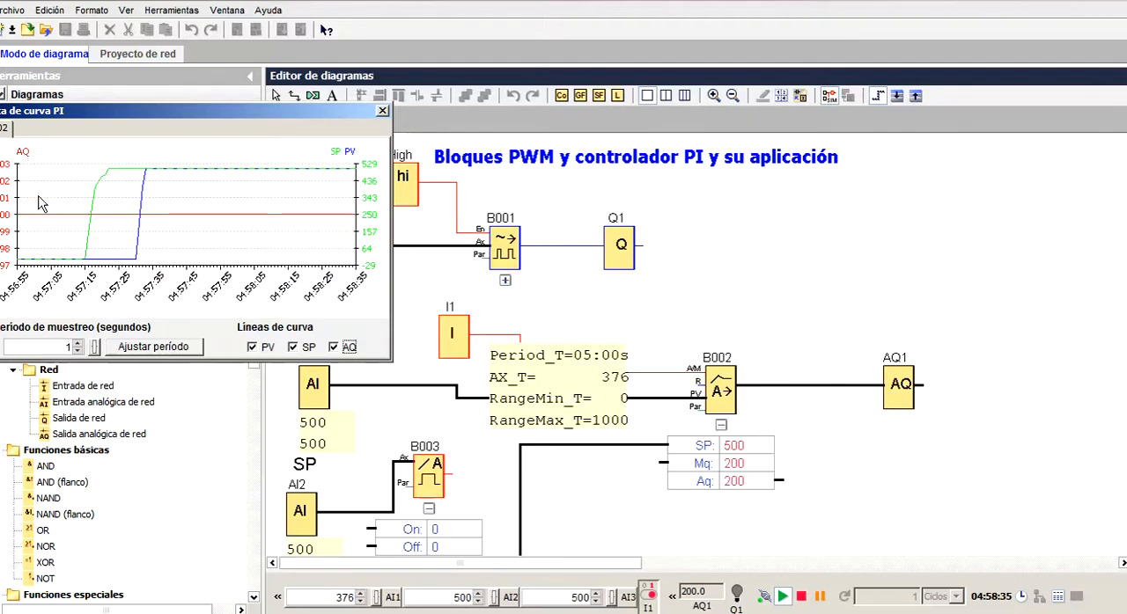
pyautogui.moveTo(84, 104); pyautogui.dragTo(168, 62)
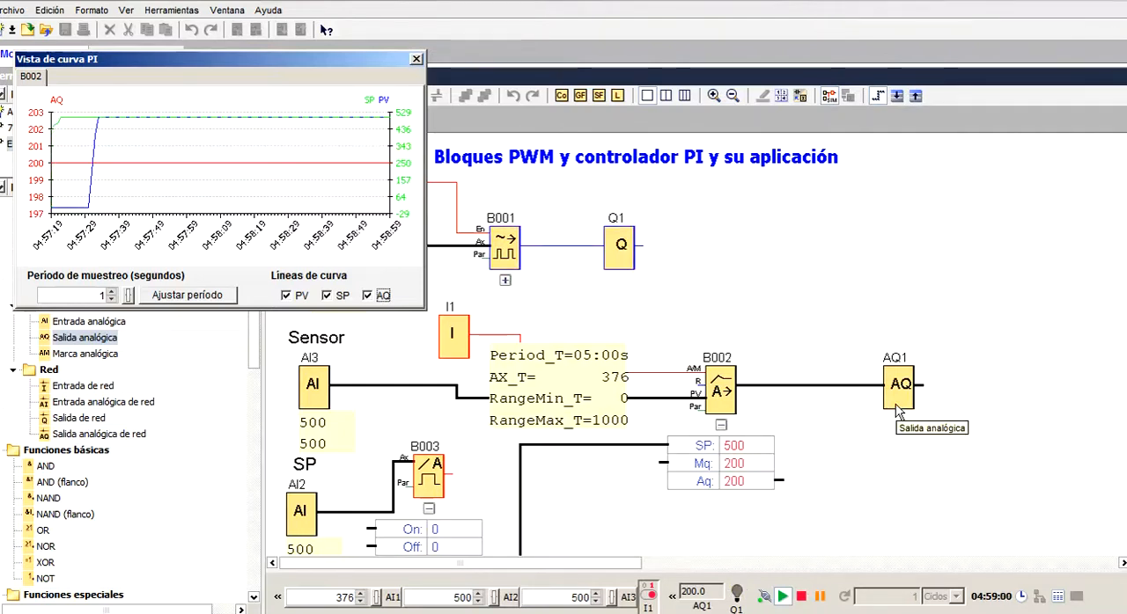
# Lower the simulated sensor input AI3 to 468, let the PI curve respond, and lower it further to 382
pyautogui.click(312, 410)
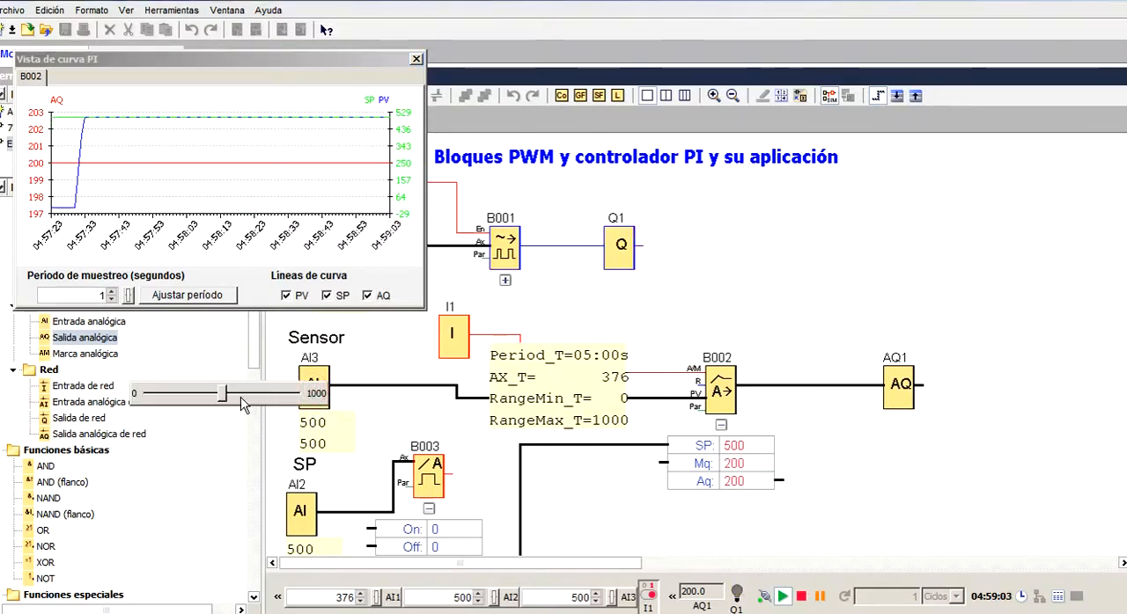
pyautogui.moveTo(225, 394); pyautogui.dragTo(219, 393)
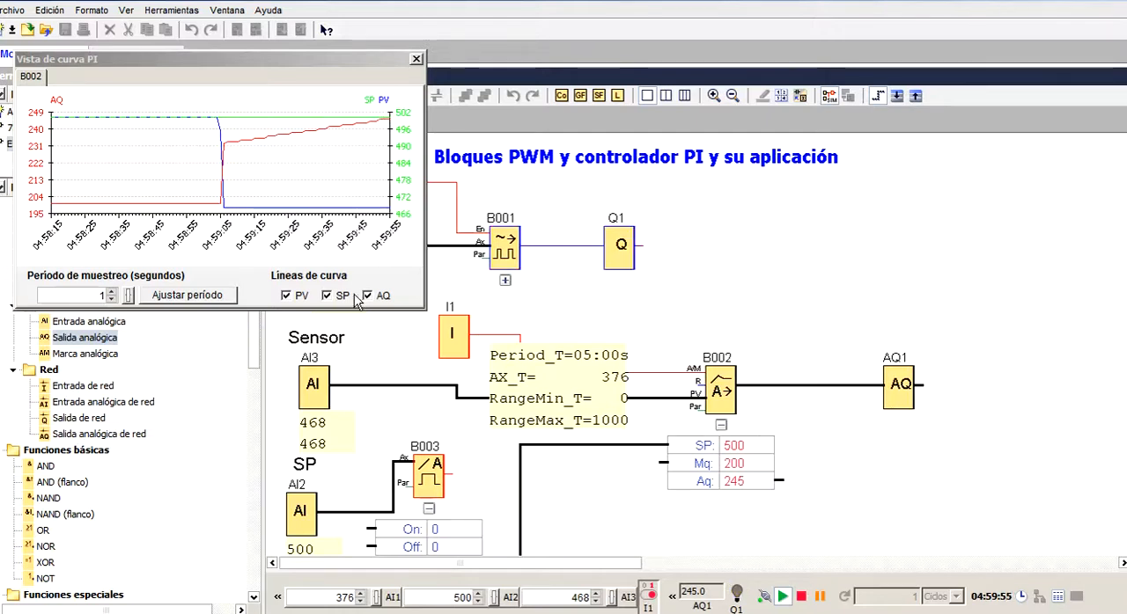
pyautogui.click(323, 388)
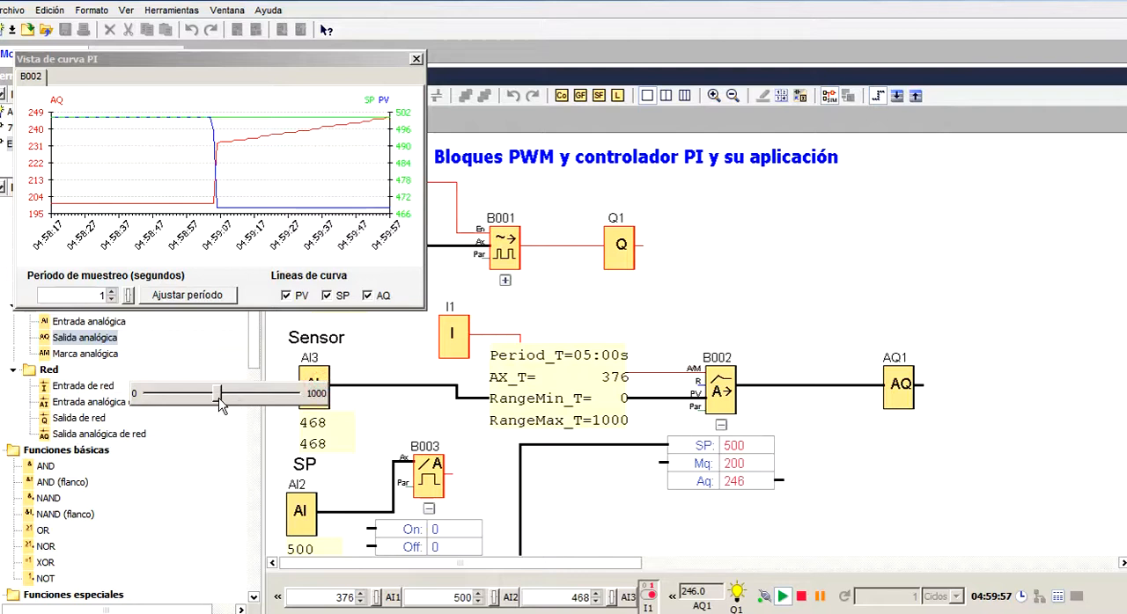
pyautogui.moveTo(221, 405); pyautogui.dragTo(207, 410)
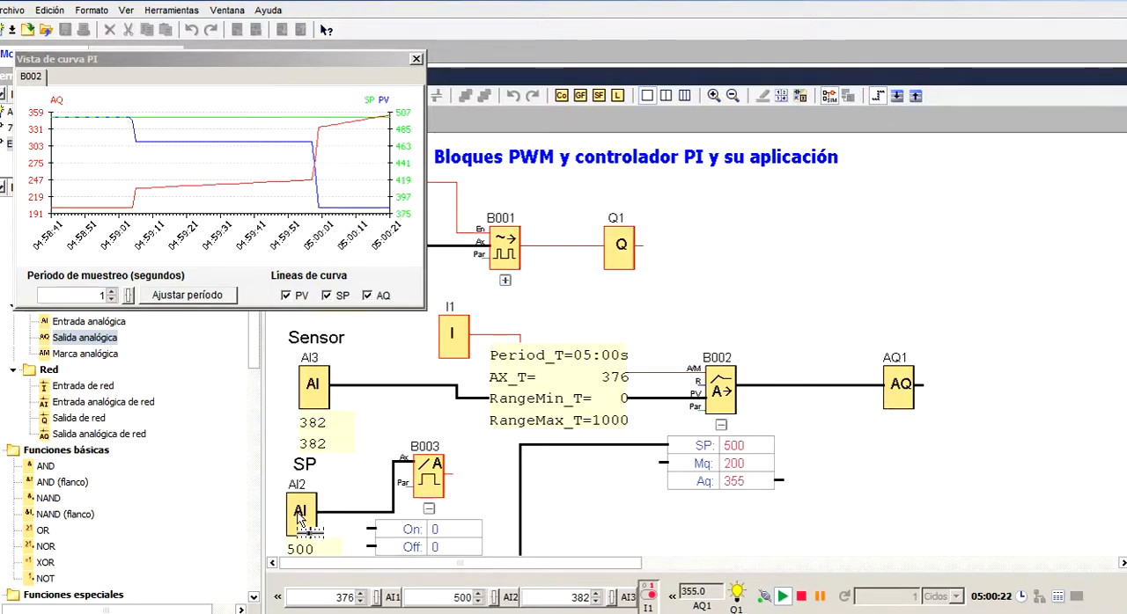
# Raise the simulated sensor input AI3 to 608 and switch input I1 off and back on to test manual and automatic mode
pyautogui.click(313, 397)
pyautogui.moveTo(210, 401); pyautogui.dragTo(245, 410)
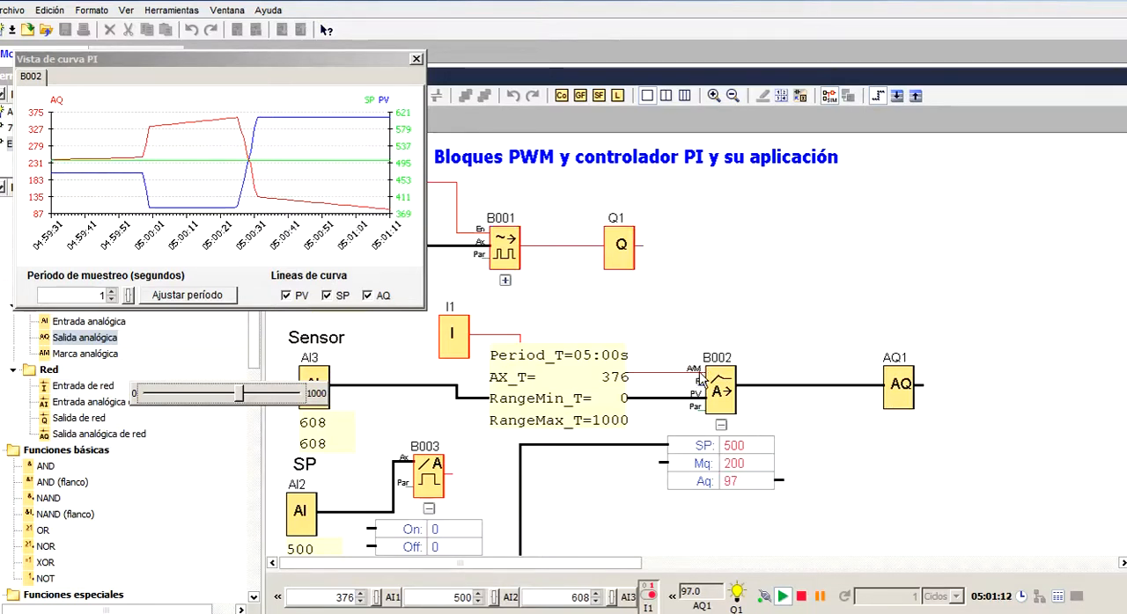
pyautogui.click(453, 341)
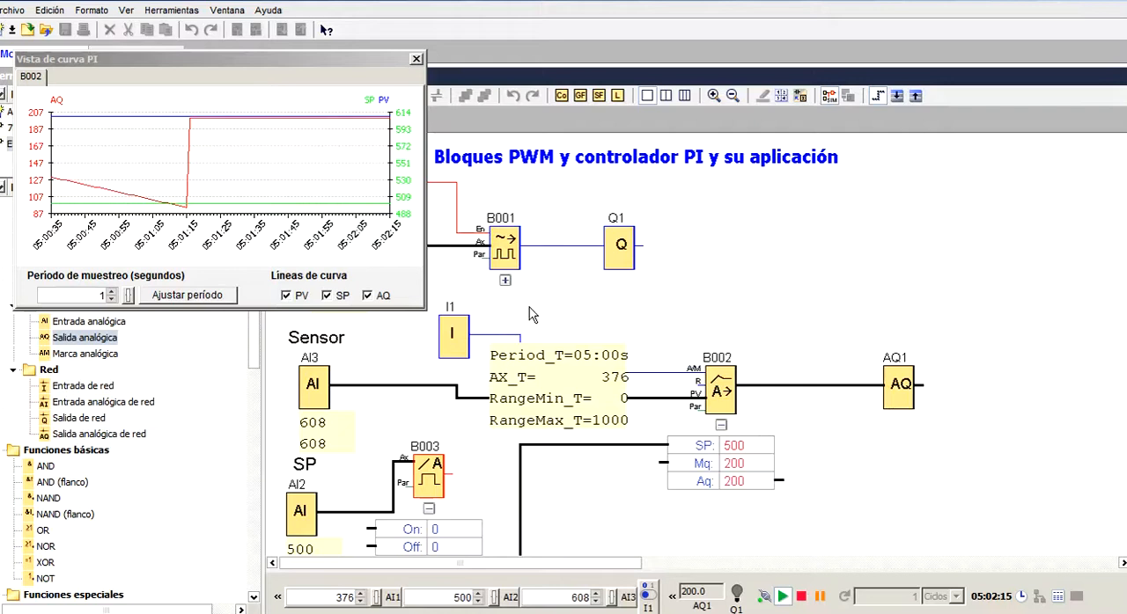
pyautogui.click(458, 337)
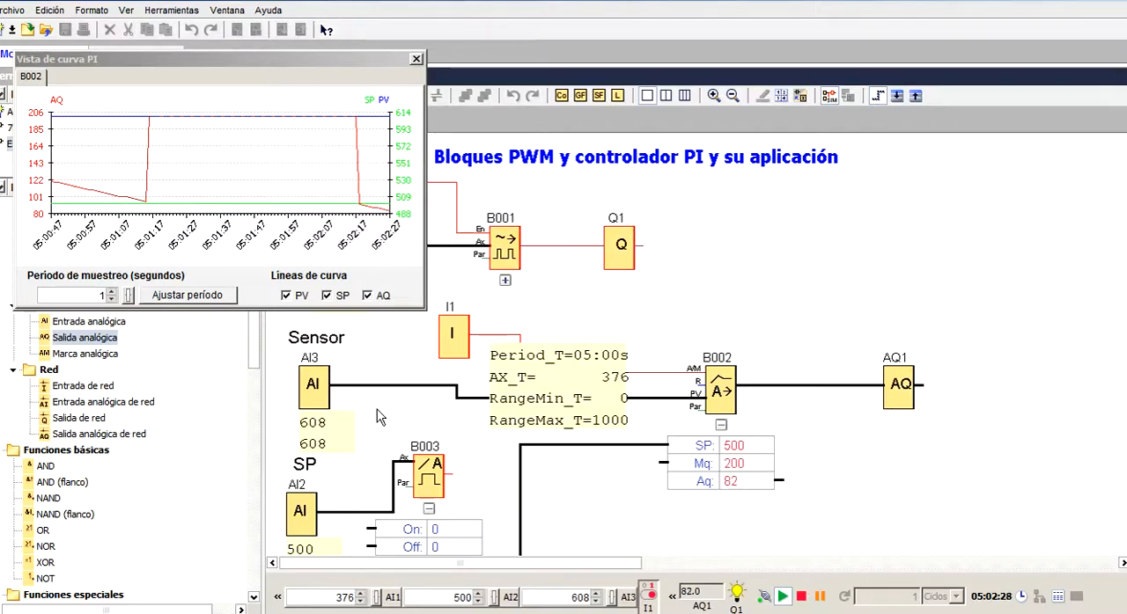
# Vary the simulated sensor input AI3 through 495, 403 and 468, finishing at 489
pyautogui.click(317, 390)
pyautogui.moveTo(238, 397); pyautogui.dragTo(220, 408)
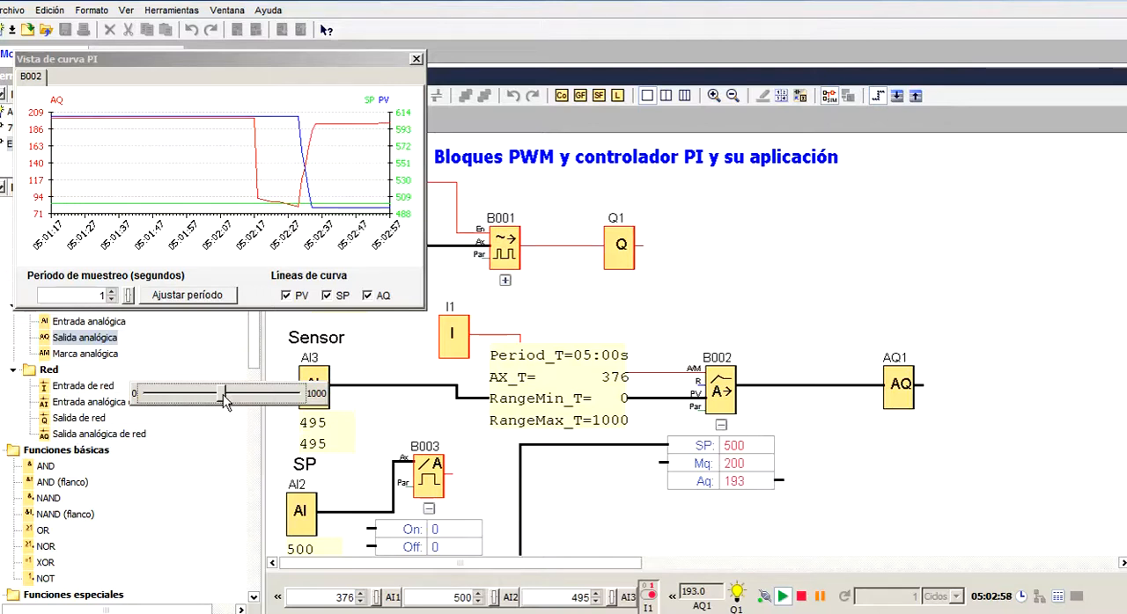
pyautogui.moveTo(223, 399); pyautogui.dragTo(212, 401)
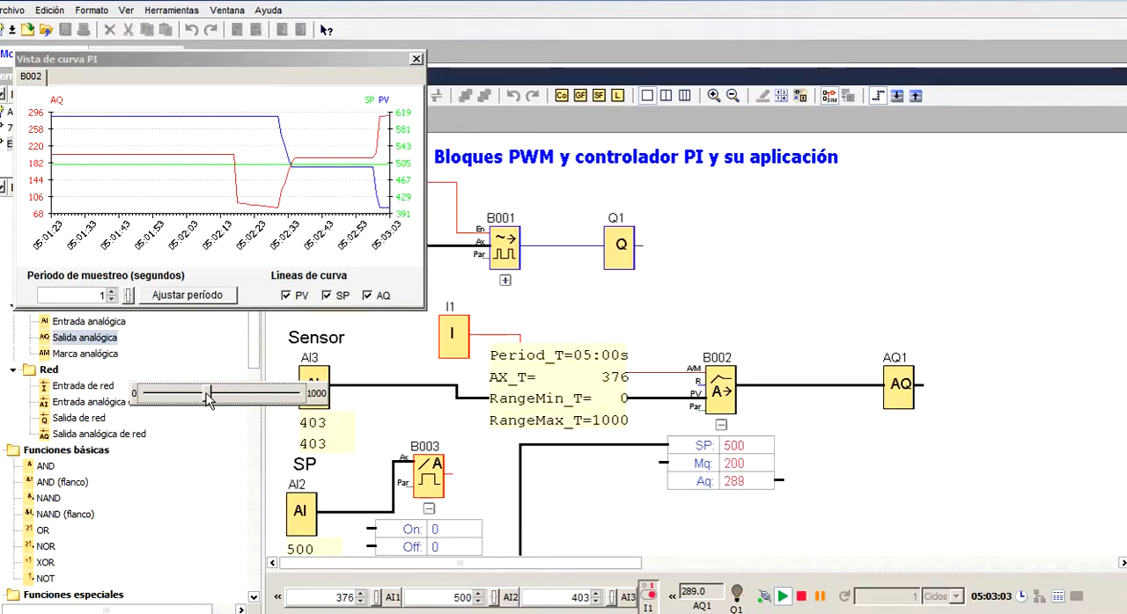
pyautogui.moveTo(208, 397)
pyautogui.mouseDown()
pyautogui.moveTo(228, 398)
pyautogui.moveTo(218, 402)
pyautogui.mouseUp()
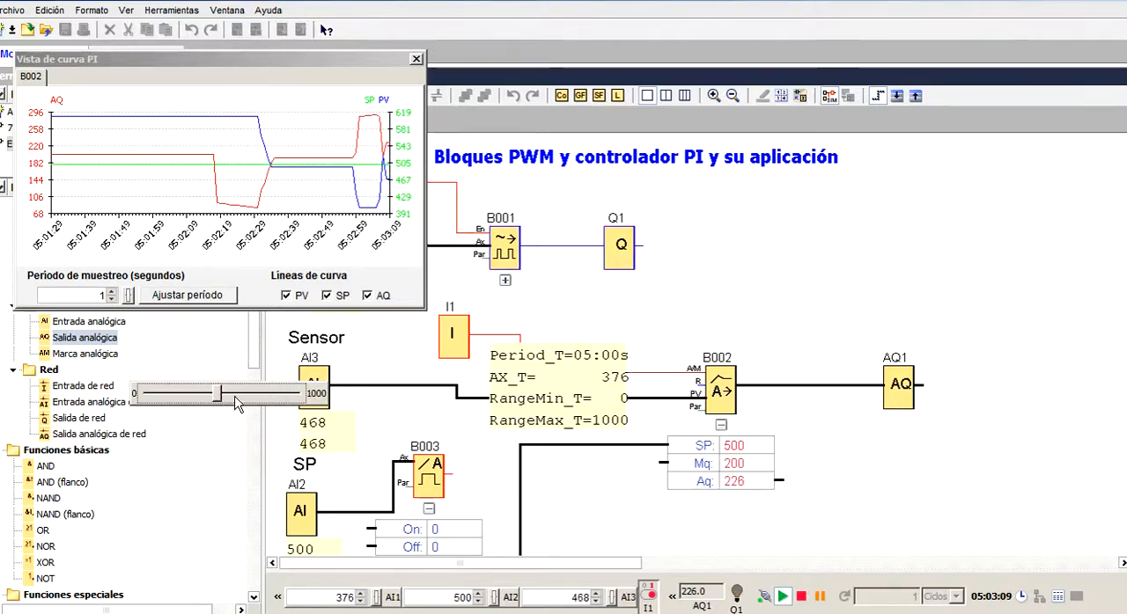
pyautogui.moveTo(220, 398); pyautogui.dragTo(225, 401)
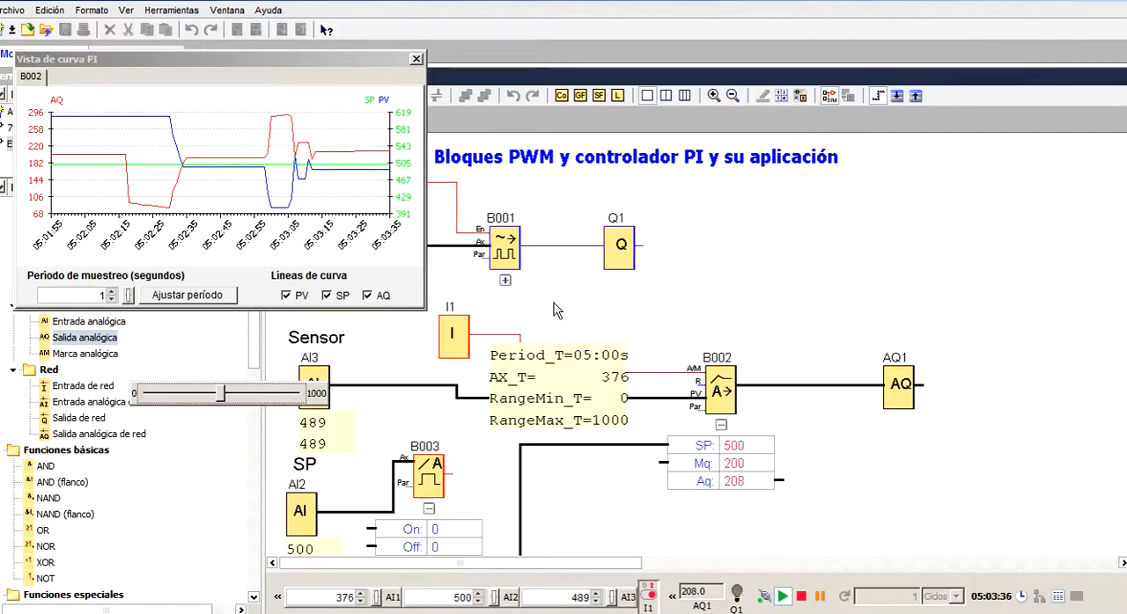
# Reposition the PI curve view and end the simulation, returning to diagram editing
pyautogui.moveTo(329, 60); pyautogui.dragTo(391, 88)
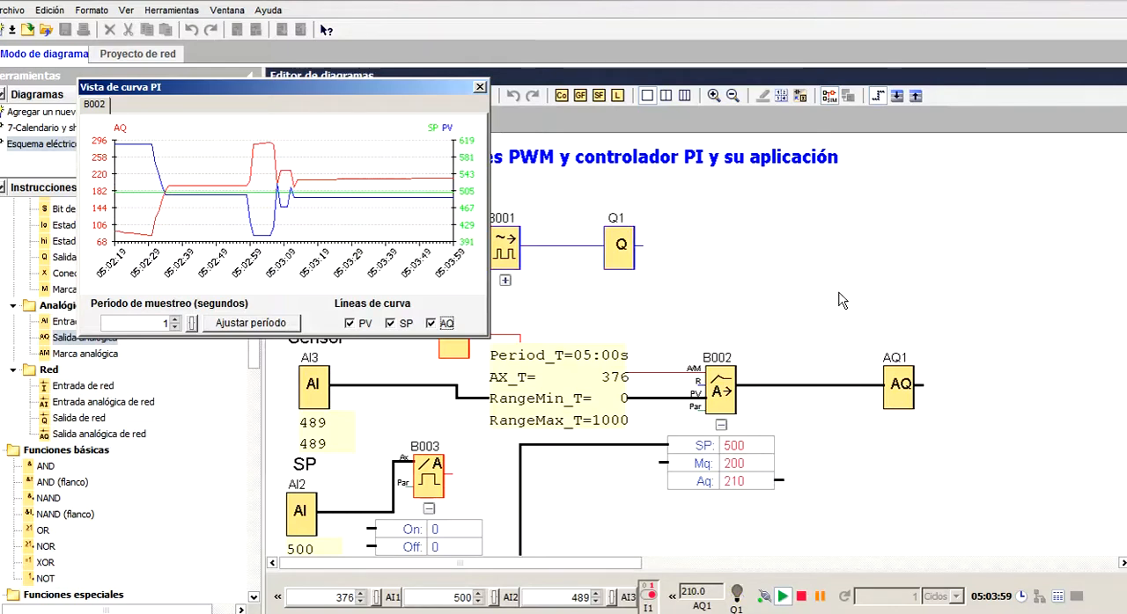
pyautogui.click(829, 96)
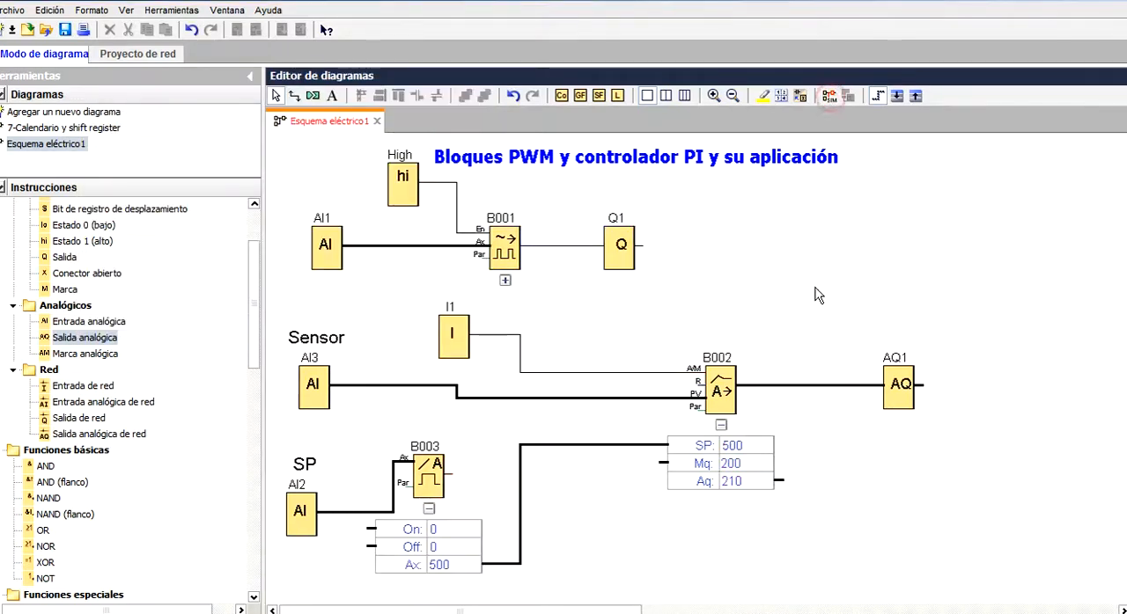